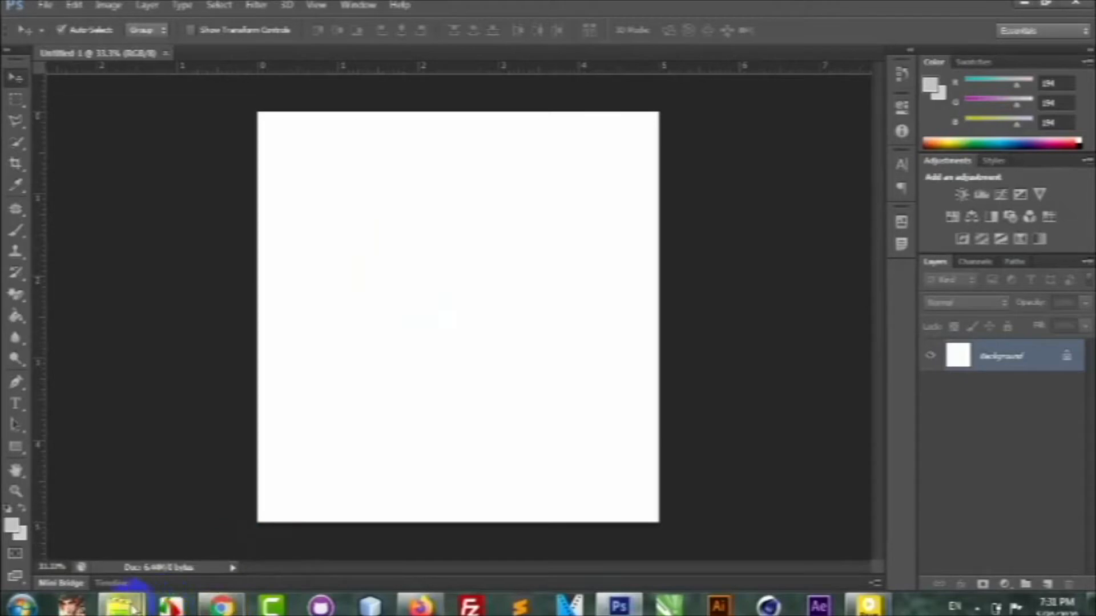
Open the photo of the man sitting by the river from the YouTube folder in Photoshop as its own document.
{"action": "mouse_move", "coordinate": [119, 606]}
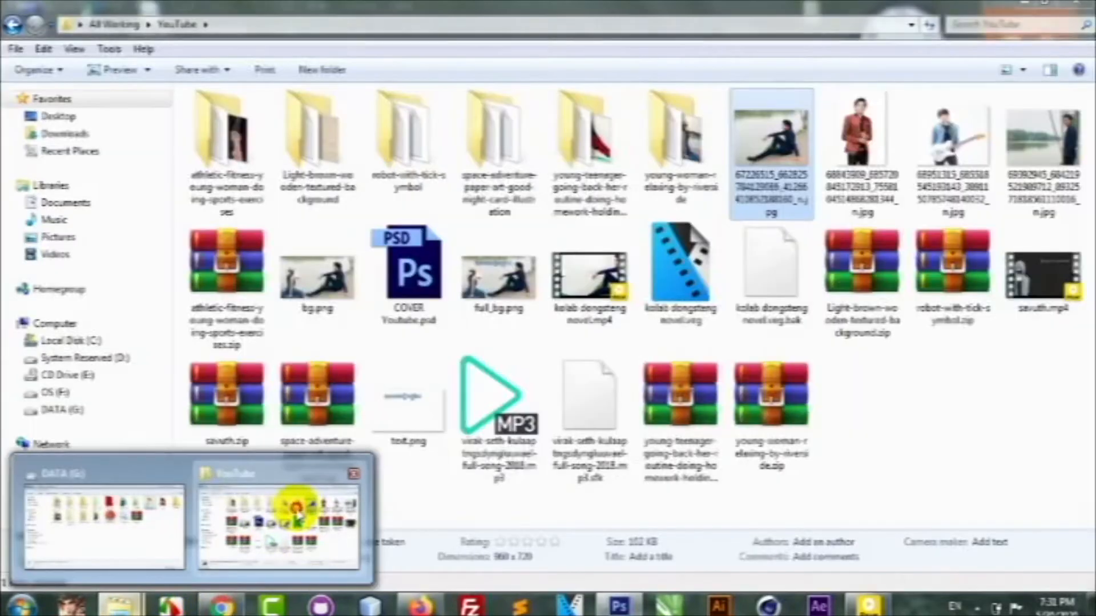
{"action": "left_click", "coordinate": [288, 509]}
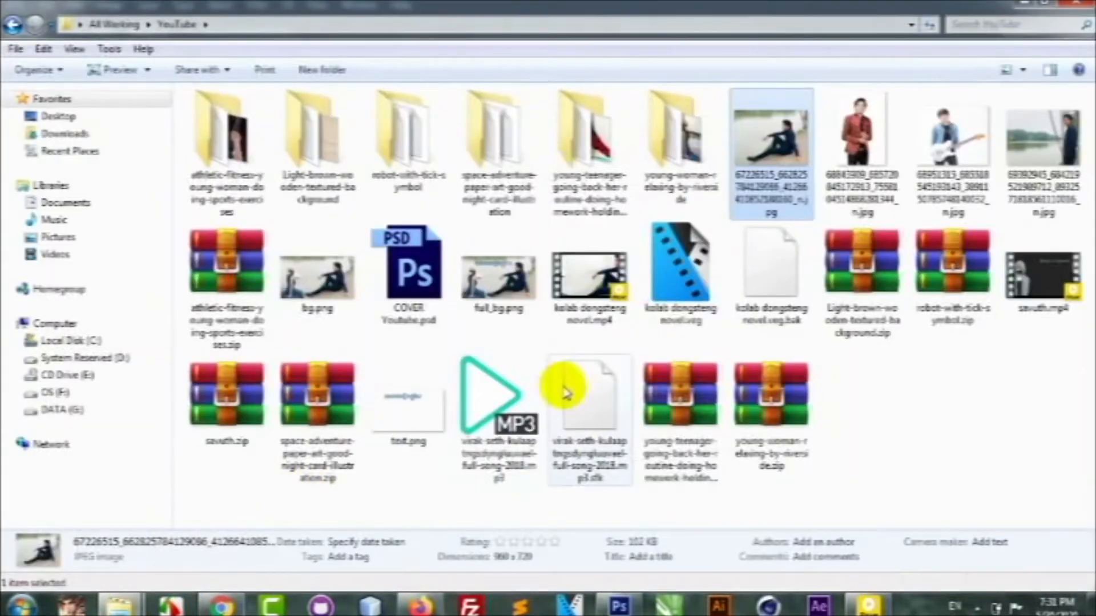
{"action": "left_click", "coordinate": [621, 604]}
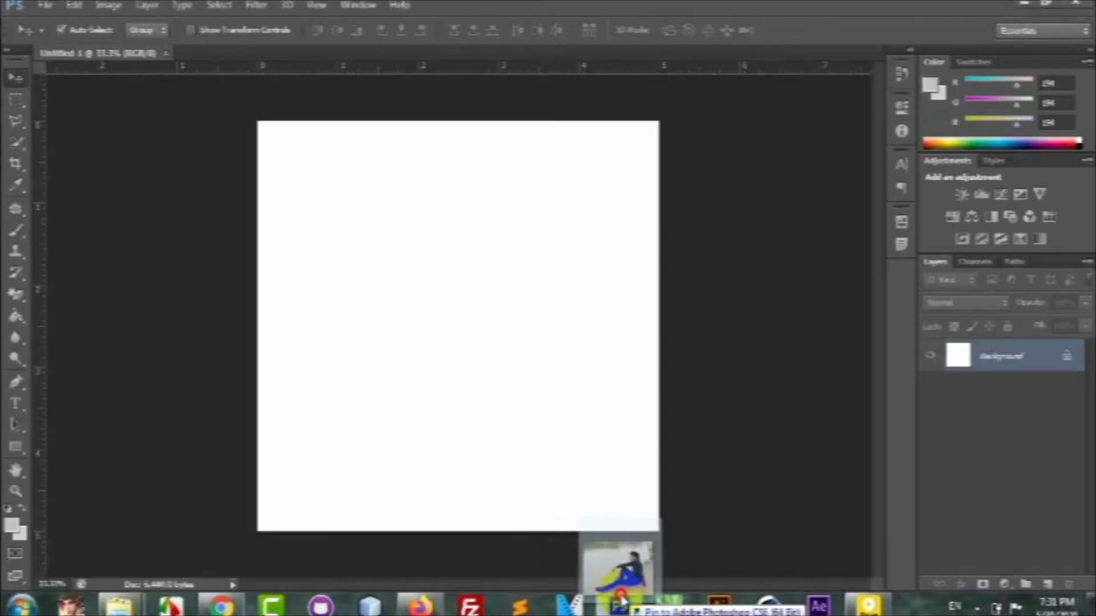
{"action": "left_click_drag", "start_coordinate": [503, 63], "coordinate": [498, 42]}
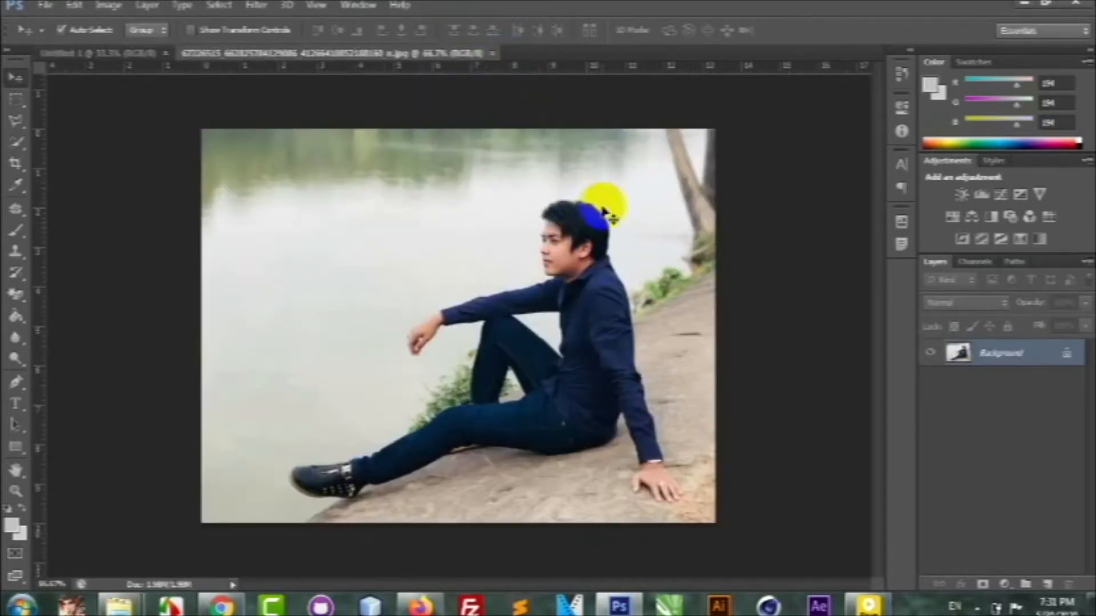
{"action": "scroll", "coordinate": [548, 285], "scroll_direction": "up", "scroll_amount": 1}
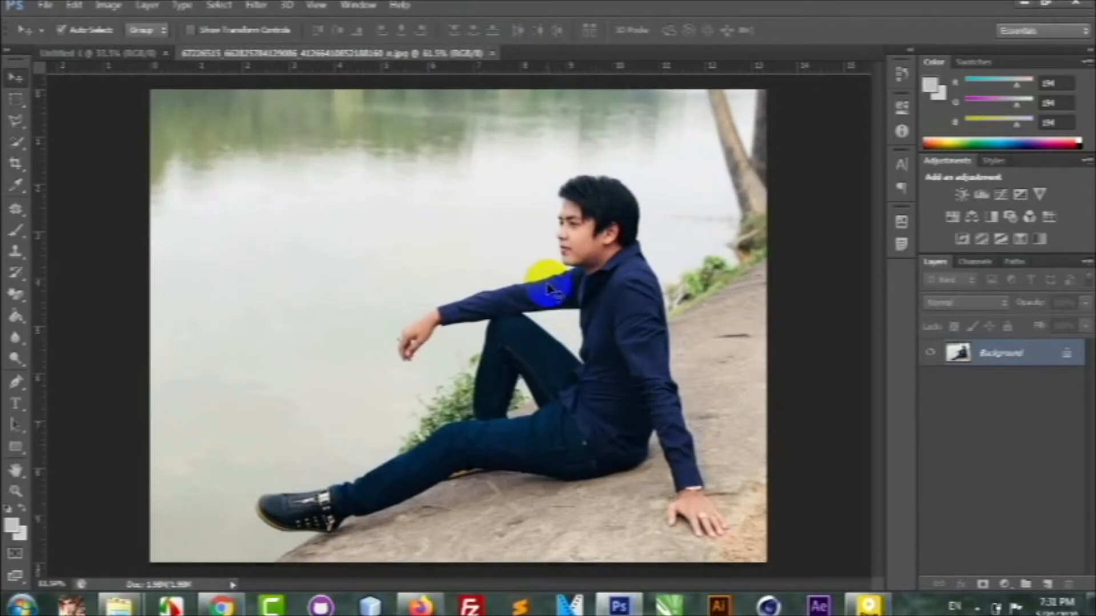
{"action": "scroll", "coordinate": [549, 289], "scroll_direction": "down", "scroll_amount": 1}
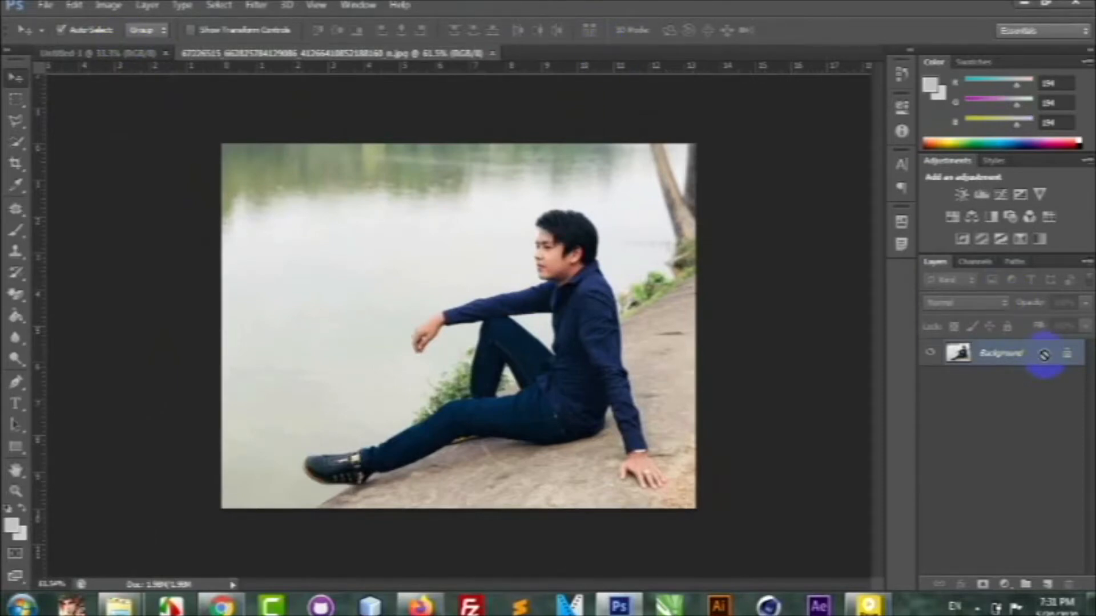
Duplicate the Background layer and hide the original, leaving only the copy visible.
{"action": "key", "text": "ctrl+j"}
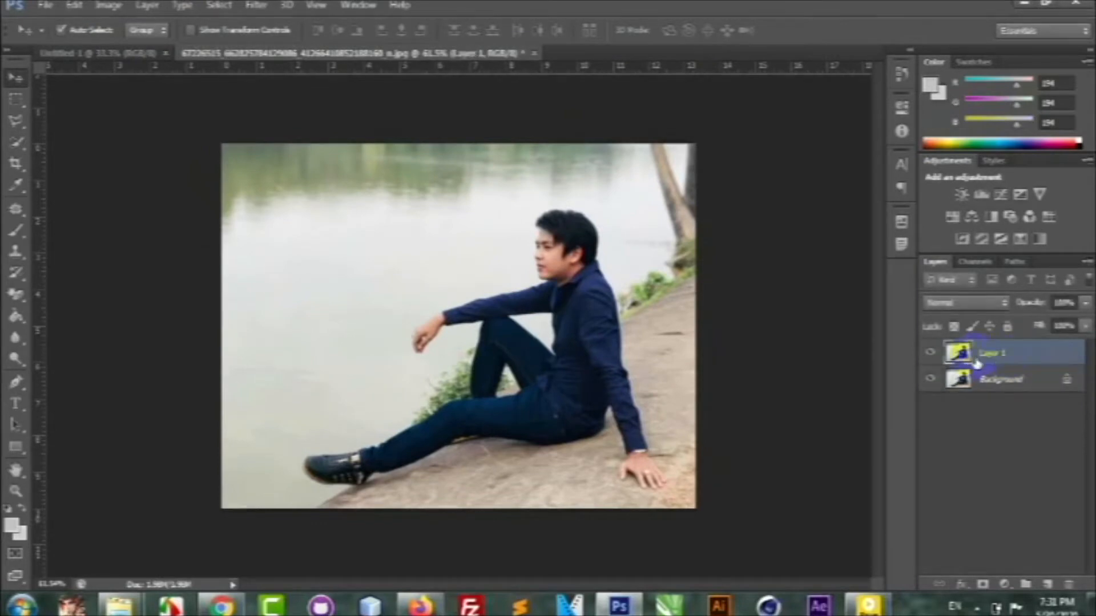
{"action": "left_click", "coordinate": [929, 355]}
{"action": "left_click", "coordinate": [930, 355]}
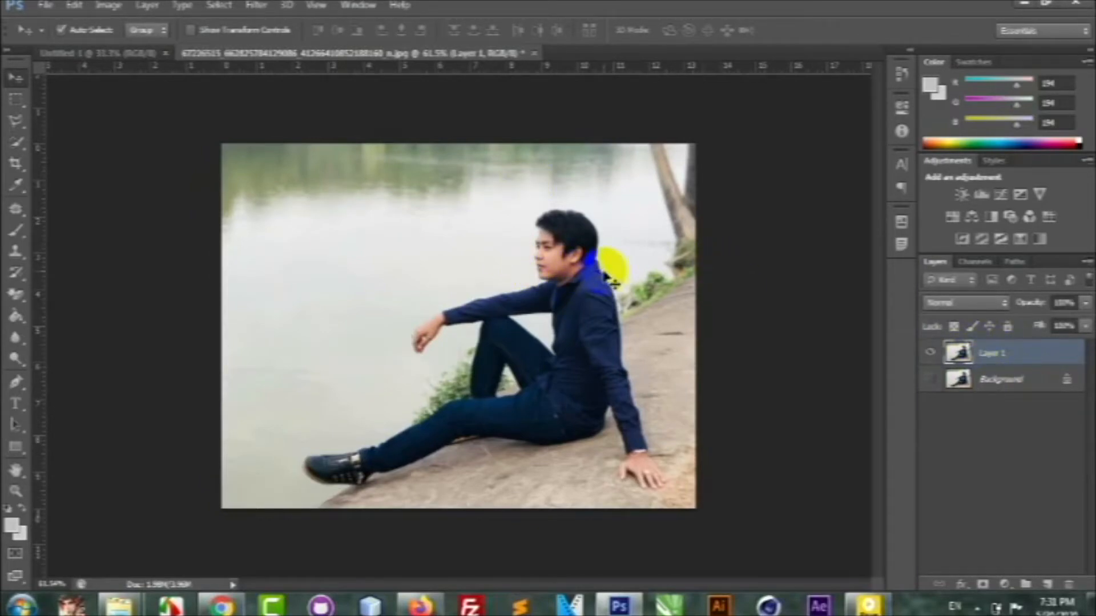
Brighten Layer 1 with Levels by setting the RGB white input level to 222.
{"action": "key", "text": "ctrl+l"}
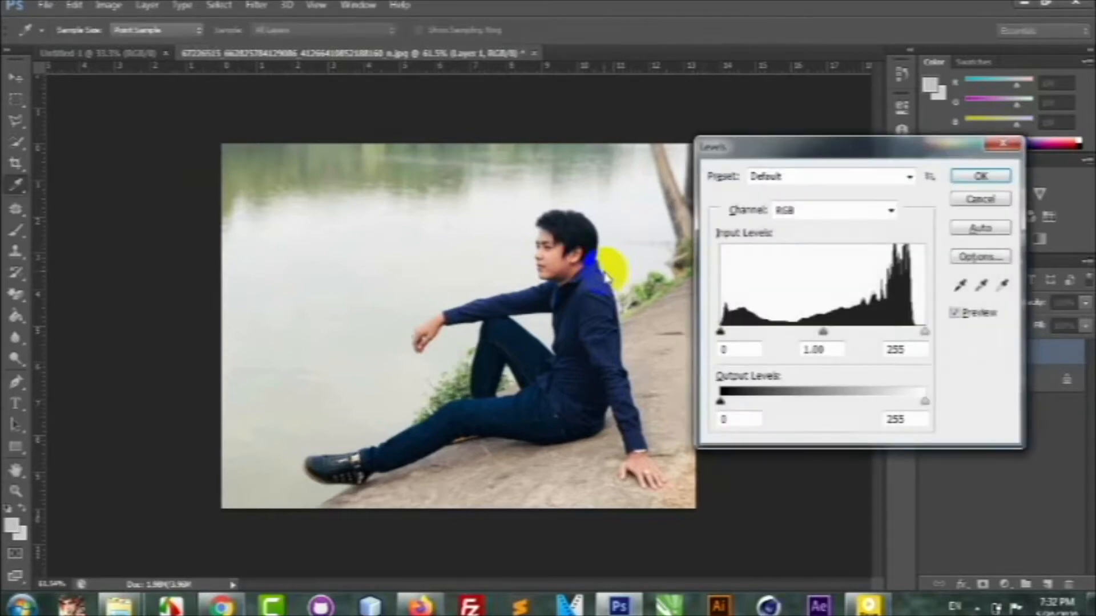
{"action": "left_click_drag", "start_coordinate": [795, 147], "coordinate": [523, 174]}
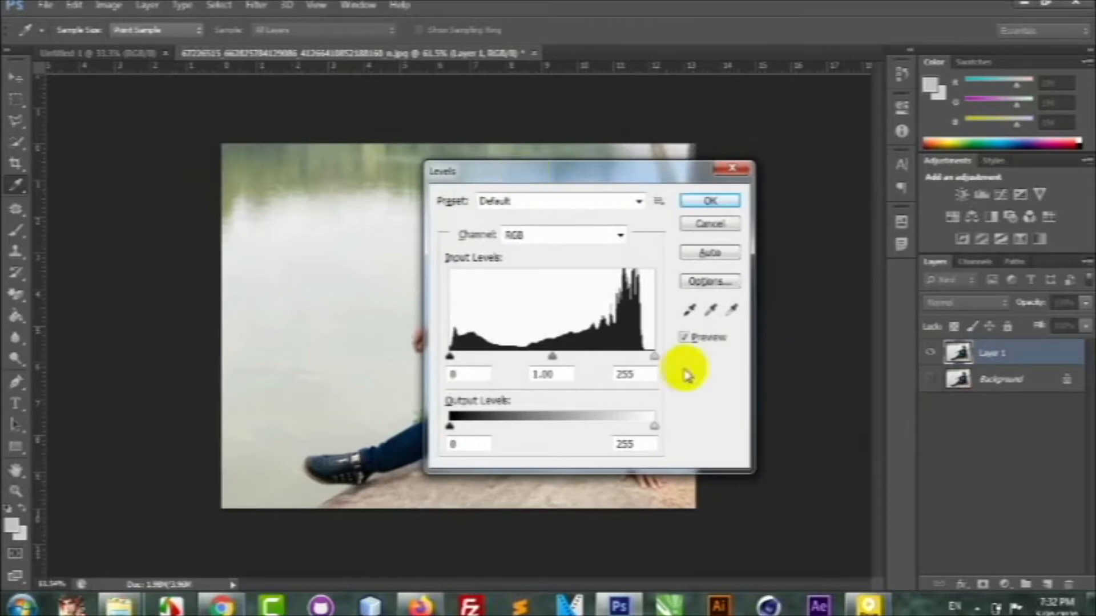
{"action": "left_click_drag", "start_coordinate": [655, 358], "coordinate": [630, 355]}
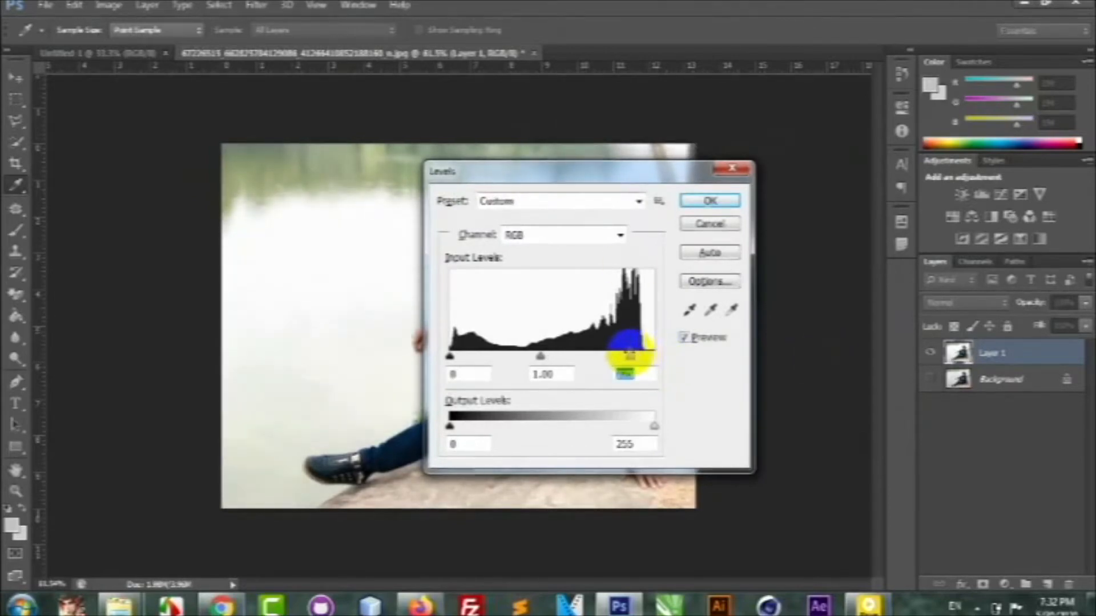
{"action": "left_click_drag", "start_coordinate": [713, 172], "coordinate": [954, 166]}
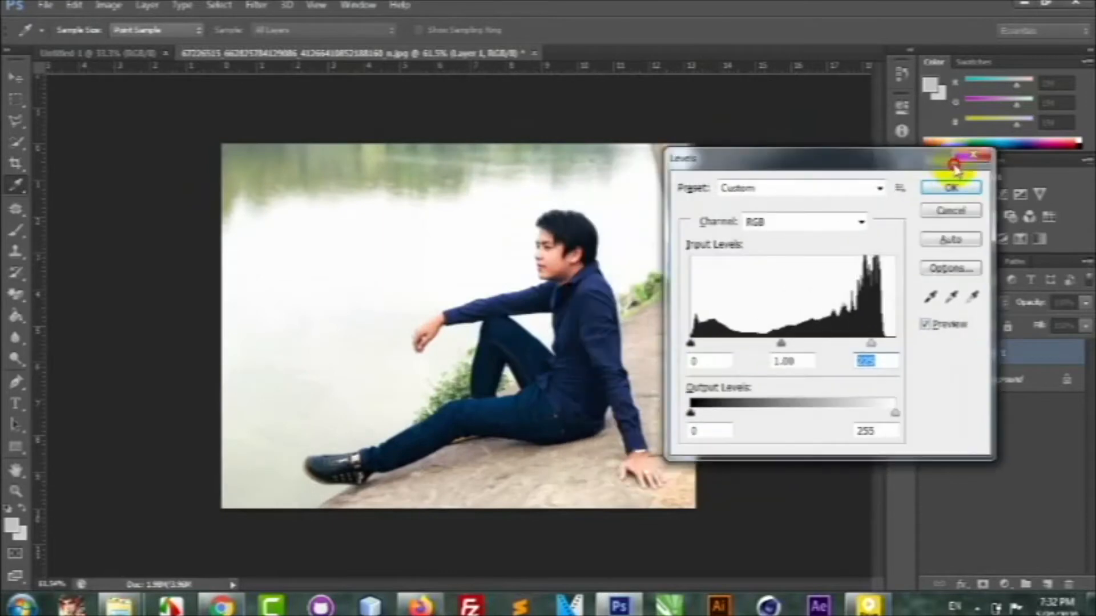
{"action": "mouse_move", "coordinate": [871, 343]}
{"action": "left_mouse_down"}
{"action": "mouse_move", "coordinate": [778, 343]}
{"action": "mouse_move", "coordinate": [869, 344]}
{"action": "left_mouse_up"}
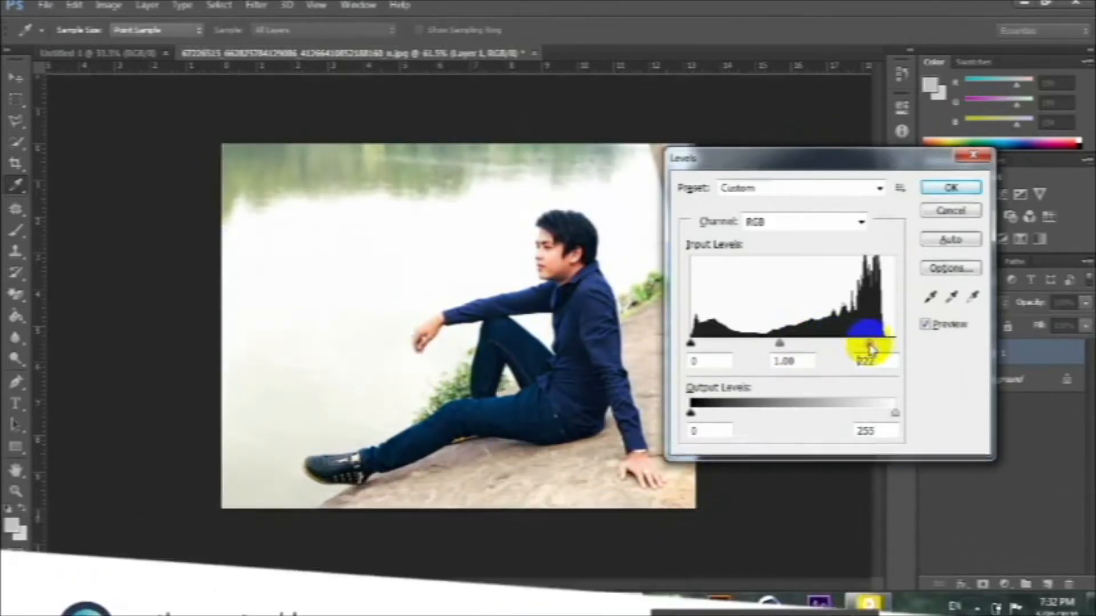
{"action": "left_click", "coordinate": [945, 191]}
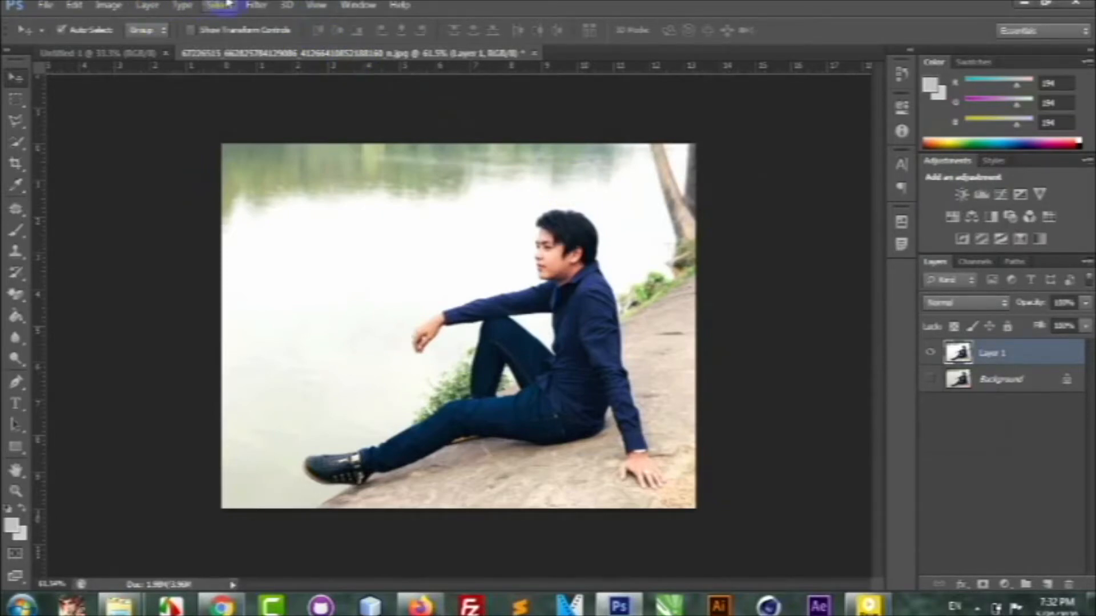
Open the Filter Gallery for Layer 1 with the Texture filters expanded.
{"action": "left_click", "coordinate": [254, 5]}
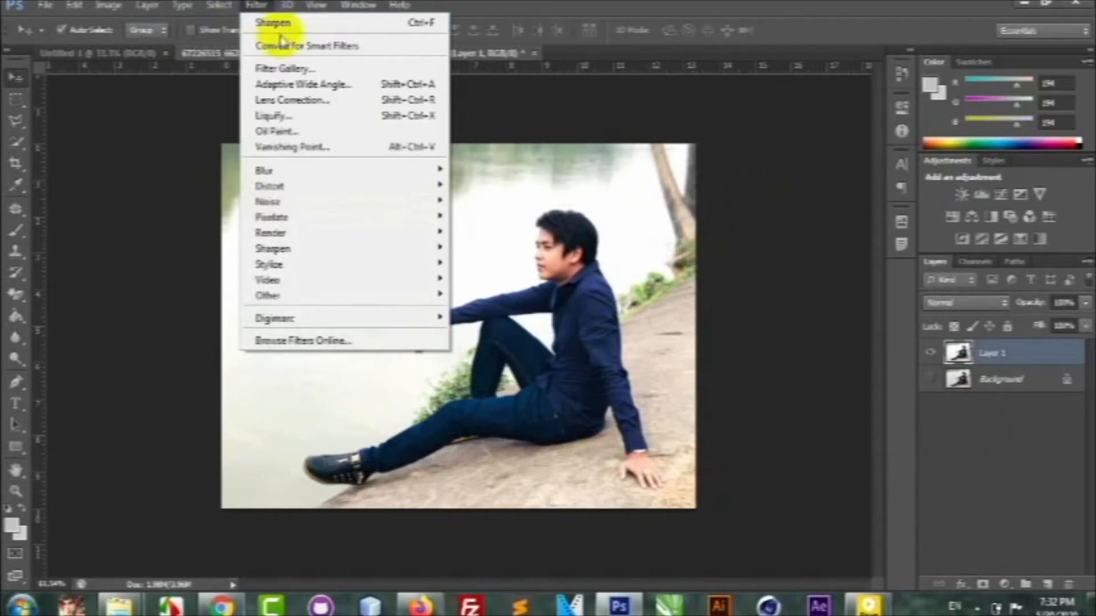
{"action": "left_click", "coordinate": [283, 70]}
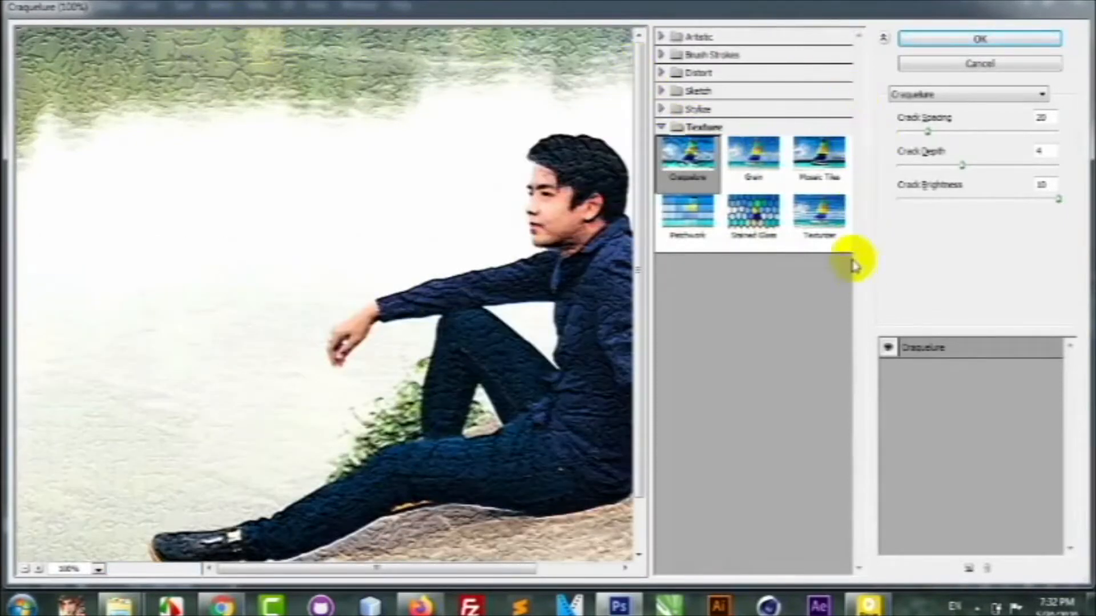
{"action": "left_click", "coordinate": [663, 127]}
{"action": "left_click", "coordinate": [663, 128]}
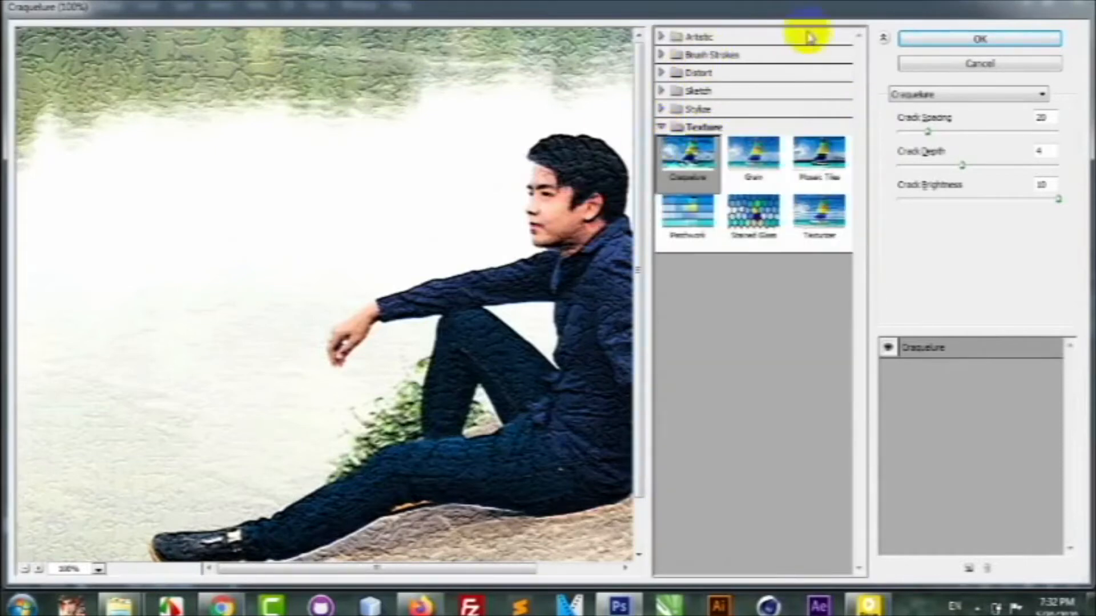
Preview the Accented Edges, Film Grain, Fresco and Plastic Wrap filters on the photo.
{"action": "left_click", "coordinate": [661, 36]}
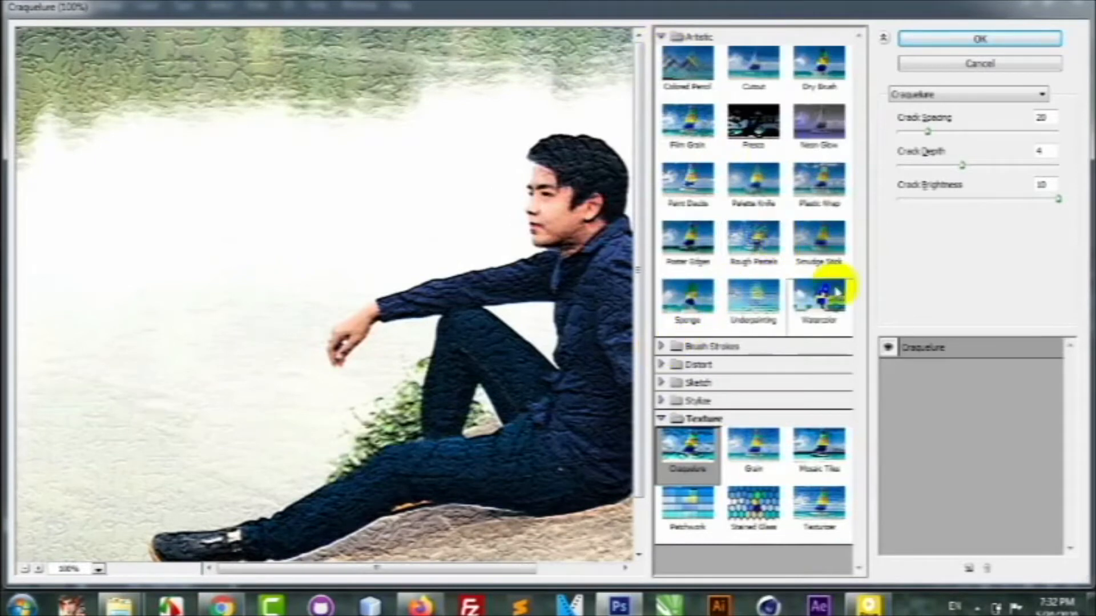
{"action": "left_click", "coordinate": [661, 346]}
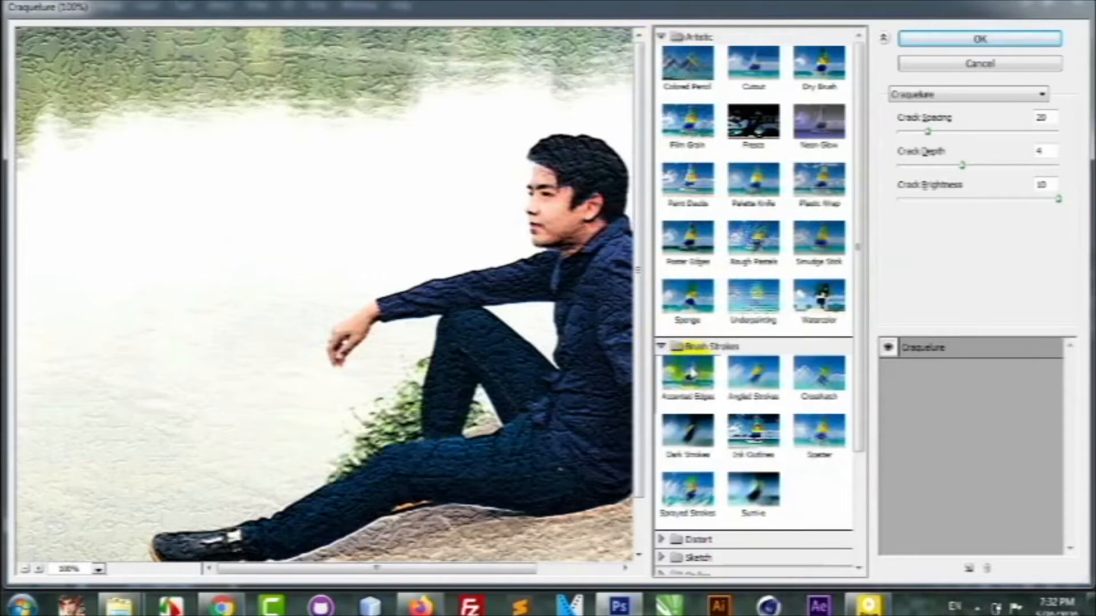
{"action": "left_click", "coordinate": [689, 382]}
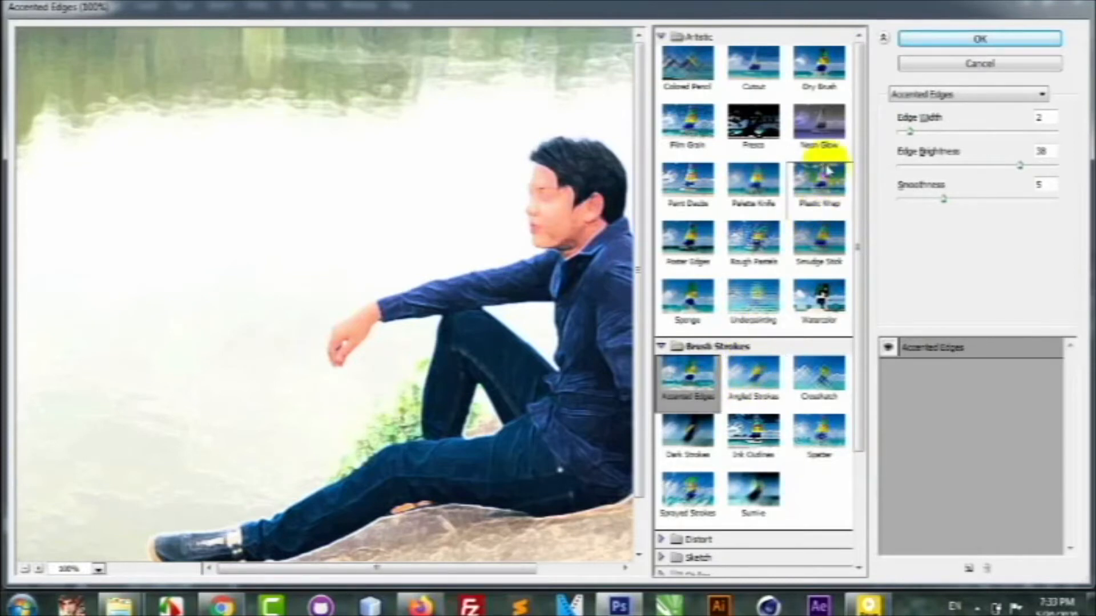
{"action": "left_click", "coordinate": [682, 120]}
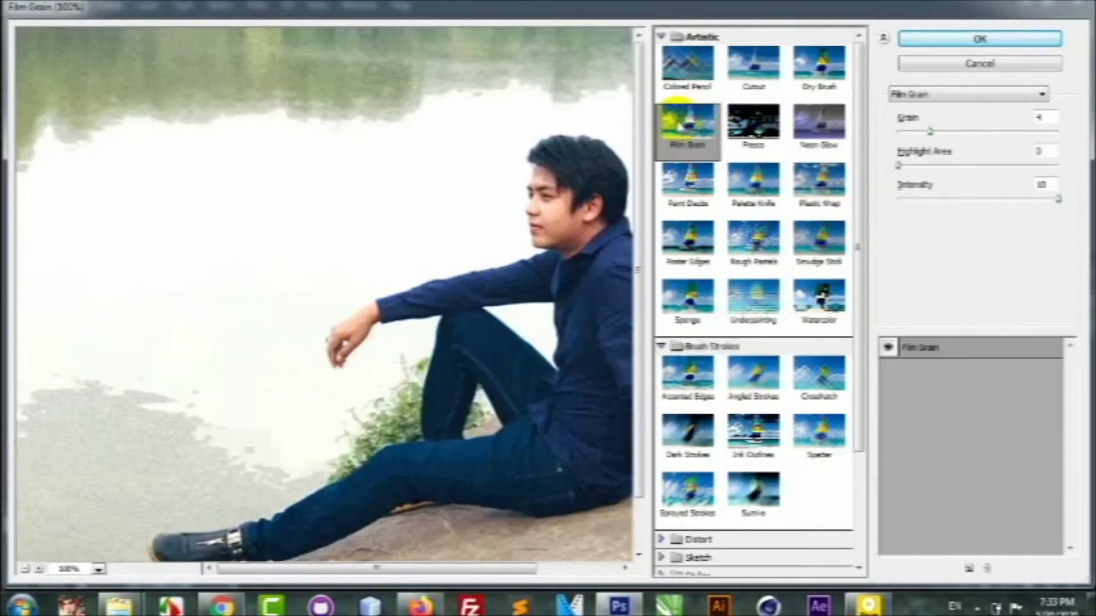
{"action": "left_click", "coordinate": [754, 126]}
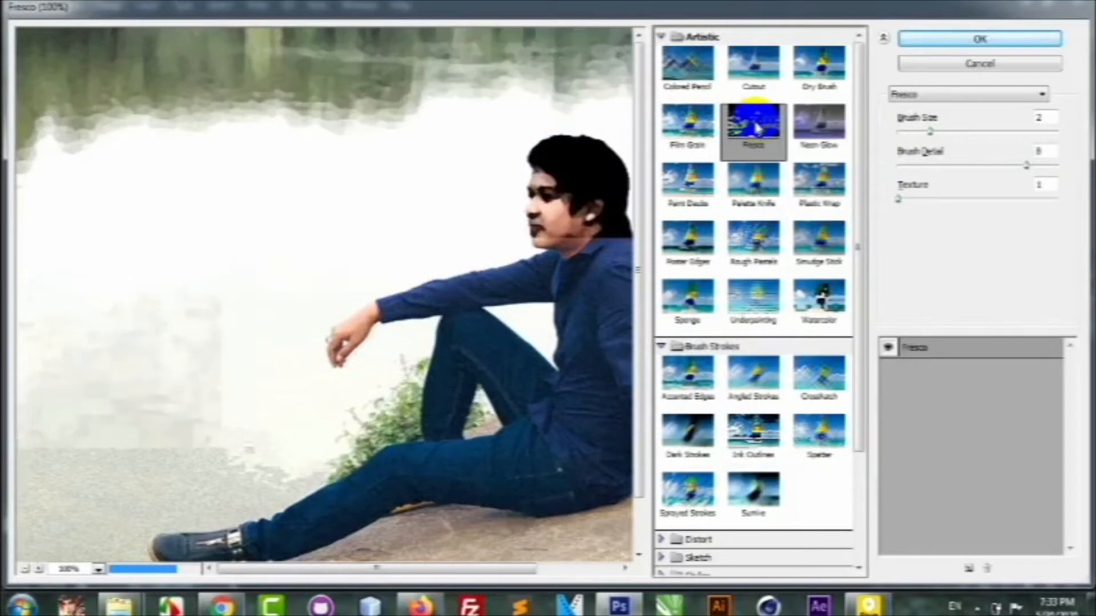
{"action": "left_click", "coordinate": [821, 180]}
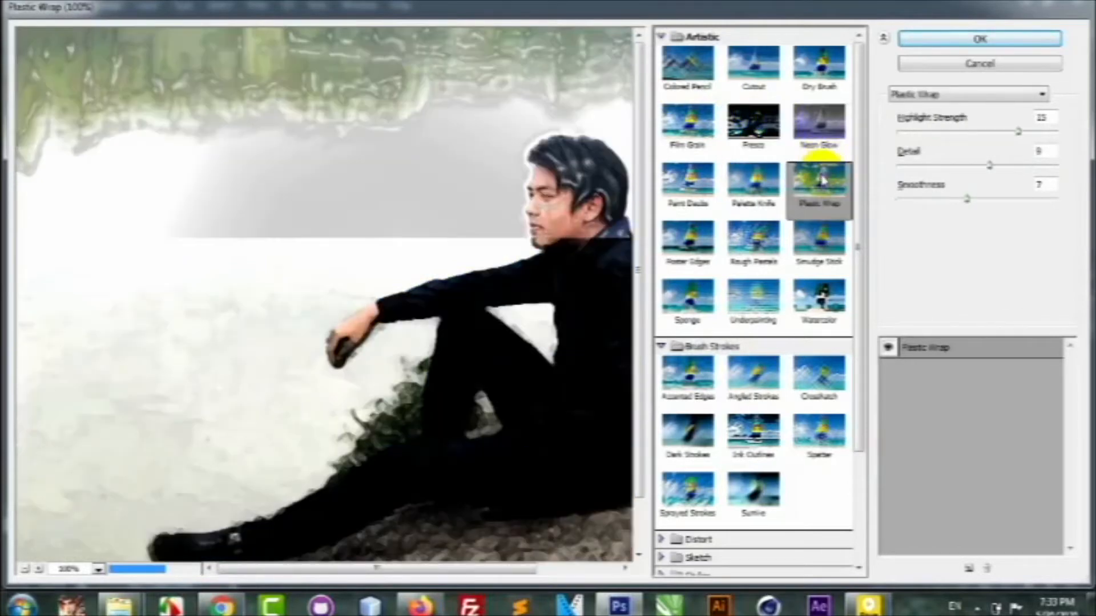
{"action": "left_click_drag", "start_coordinate": [860, 155], "coordinate": [857, 291]}
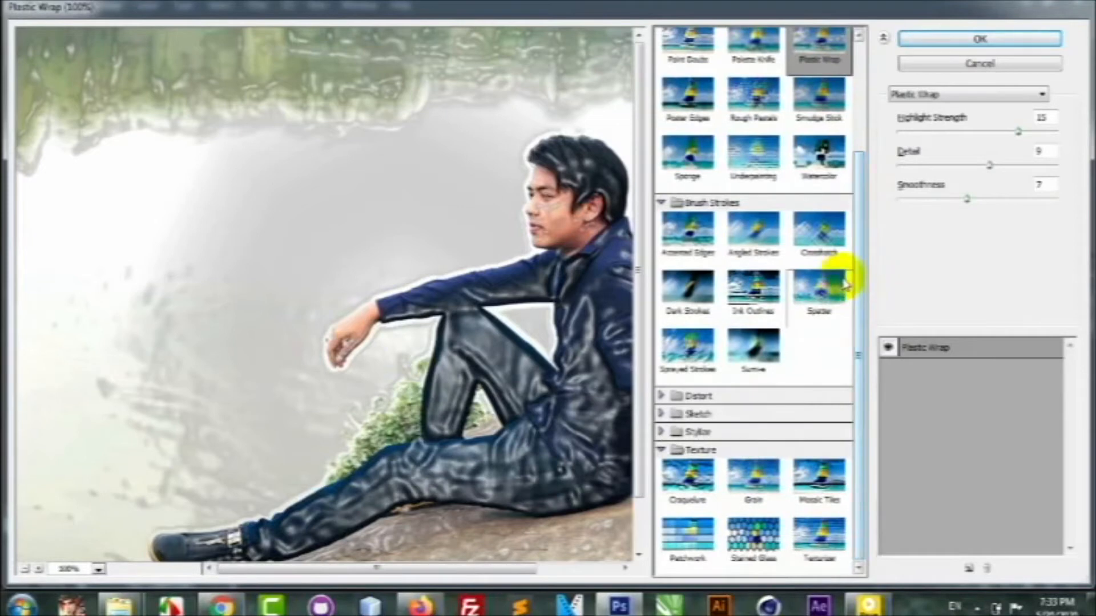
Choose the Craquelure texture, fit the whole photo in the preview at 66.7%, and set Crack Spacing to 50.
{"action": "left_click", "coordinate": [685, 477]}
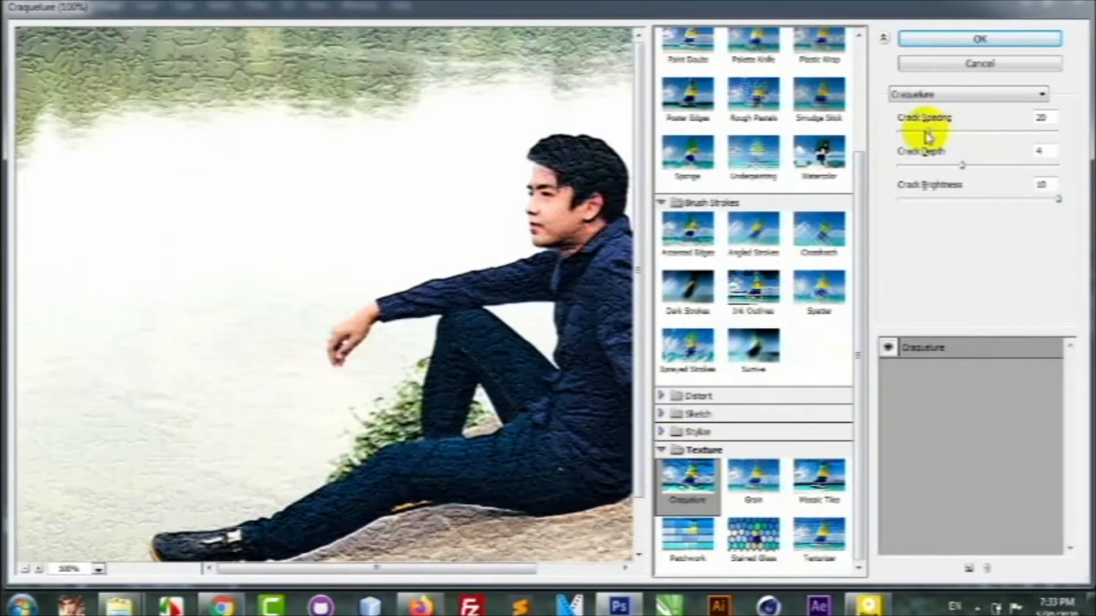
{"action": "left_click_drag", "start_coordinate": [927, 134], "coordinate": [950, 140]}
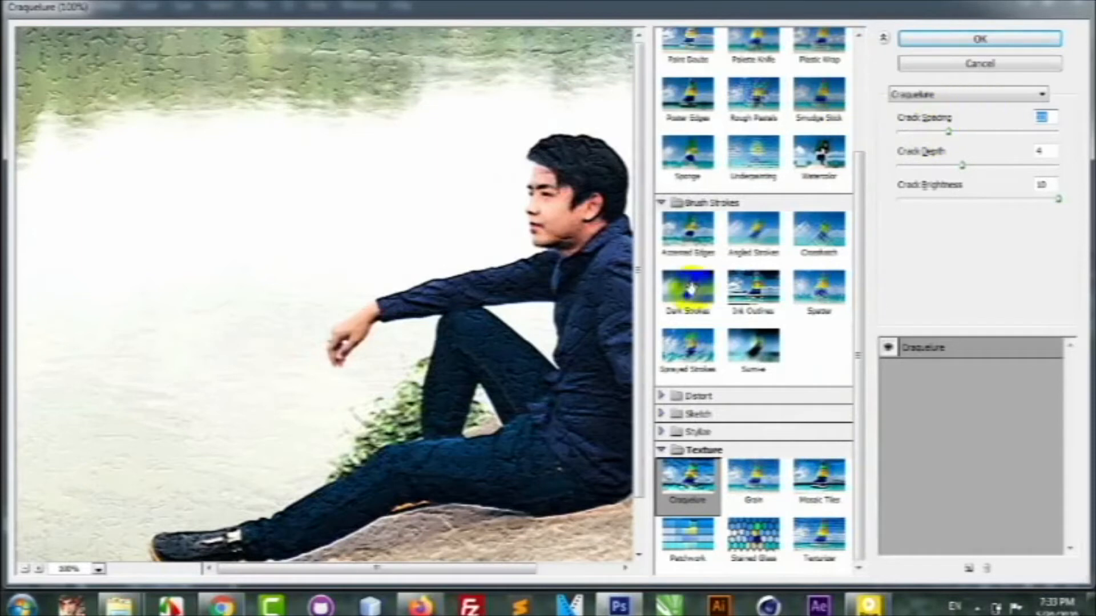
{"action": "left_click", "coordinate": [27, 570]}
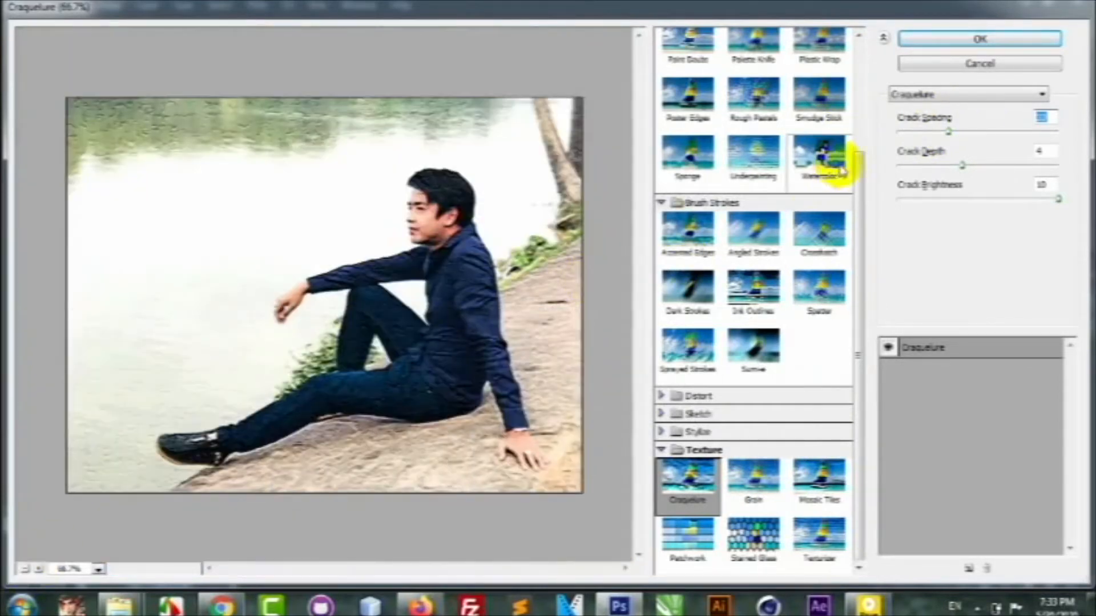
{"action": "left_click_drag", "start_coordinate": [950, 135], "coordinate": [963, 136]}
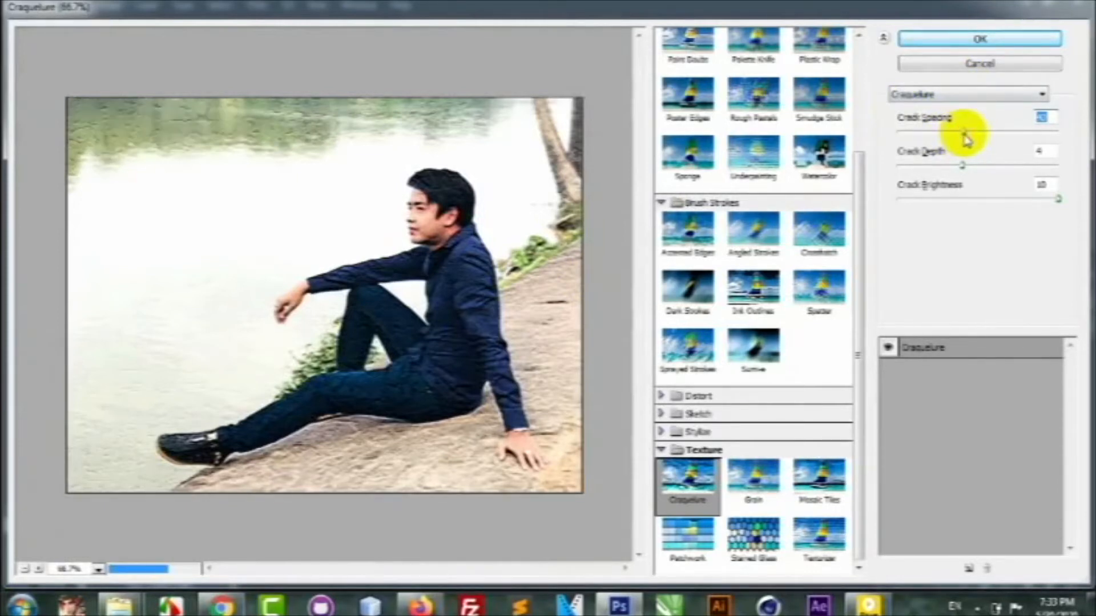
{"action": "mouse_move", "coordinate": [965, 134]}
{"action": "left_mouse_down"}
{"action": "mouse_move", "coordinate": [925, 138]}
{"action": "mouse_move", "coordinate": [978, 140]}
{"action": "left_mouse_up"}
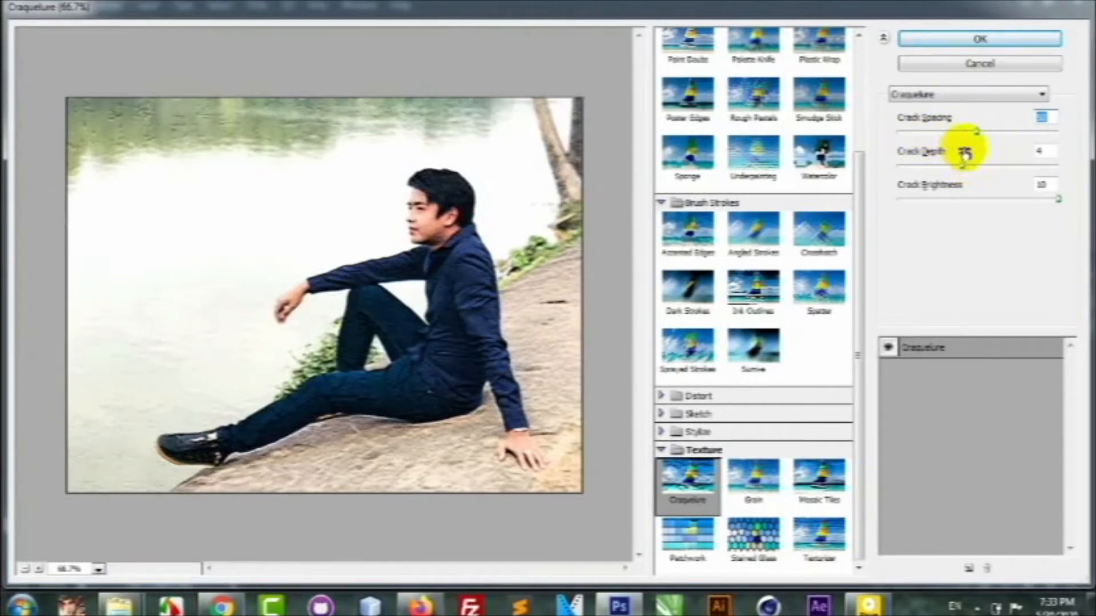
Set Crack Depth to 2 and Crack Brightness to 10, reduce Crack Spacing slightly, and apply the Craquelure filter.
{"action": "left_click_drag", "start_coordinate": [961, 166], "coordinate": [909, 168]}
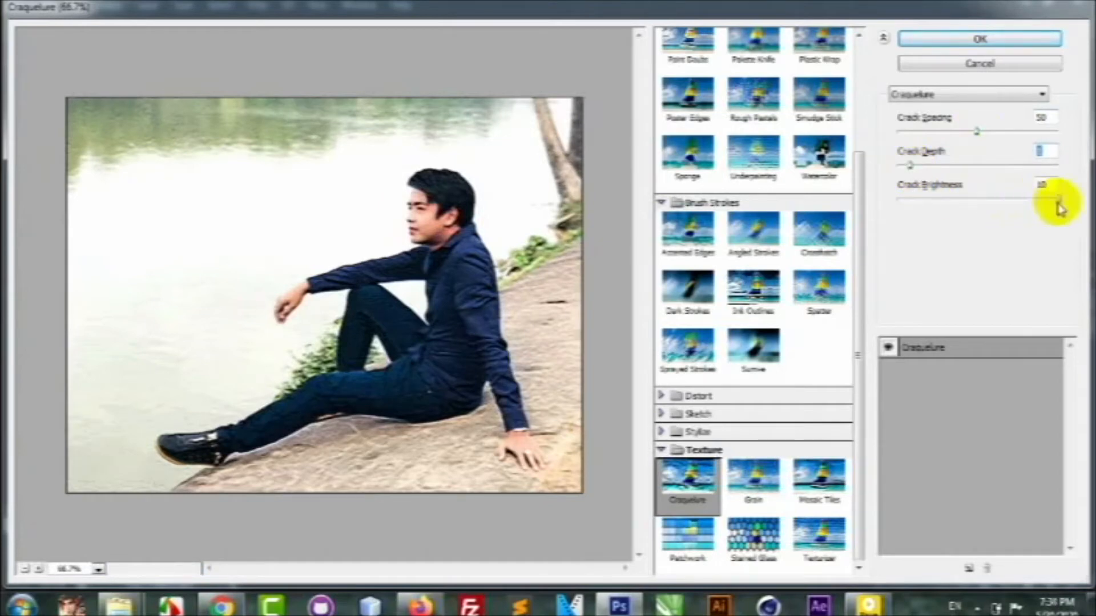
{"action": "left_click_drag", "start_coordinate": [1059, 199], "coordinate": [957, 203]}
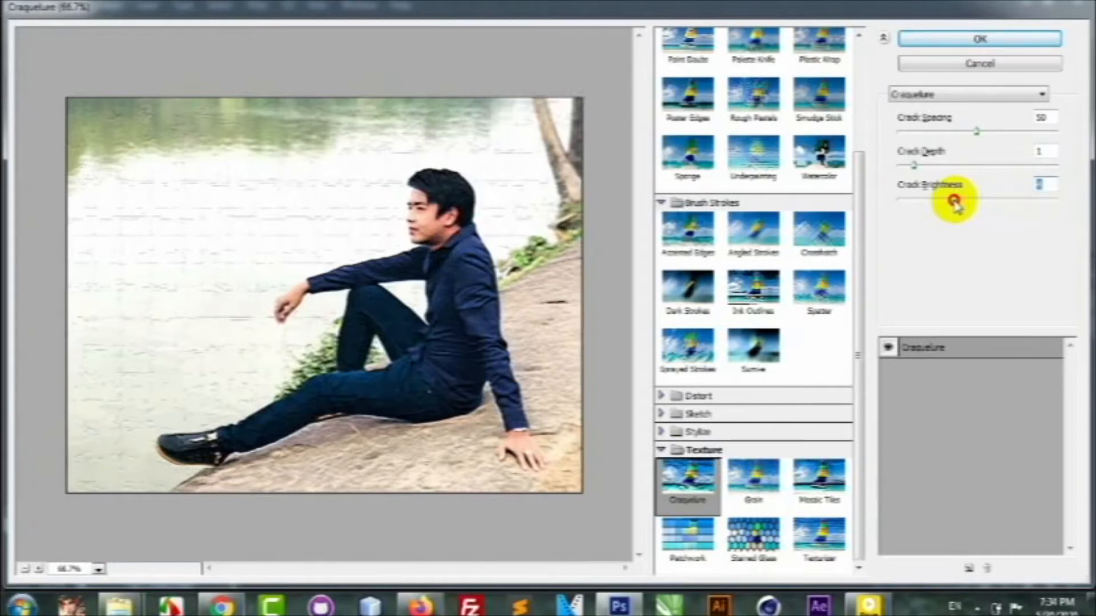
{"action": "left_click_drag", "start_coordinate": [957, 203], "coordinate": [1052, 204]}
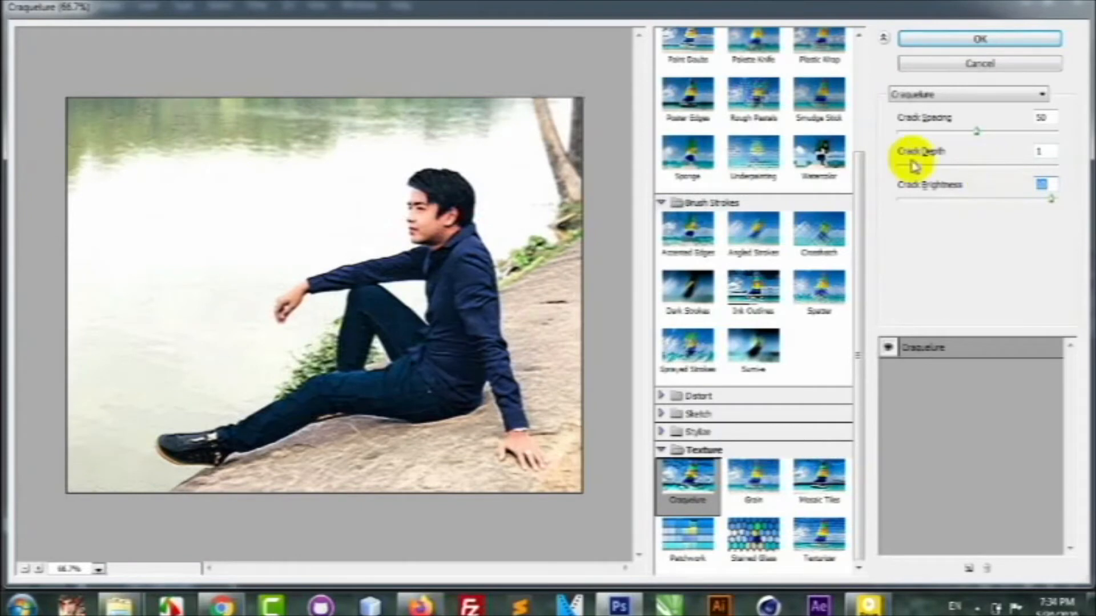
{"action": "mouse_move", "coordinate": [915, 167]}
{"action": "left_mouse_down"}
{"action": "mouse_move", "coordinate": [935, 169]}
{"action": "mouse_move", "coordinate": [924, 166]}
{"action": "left_mouse_up"}
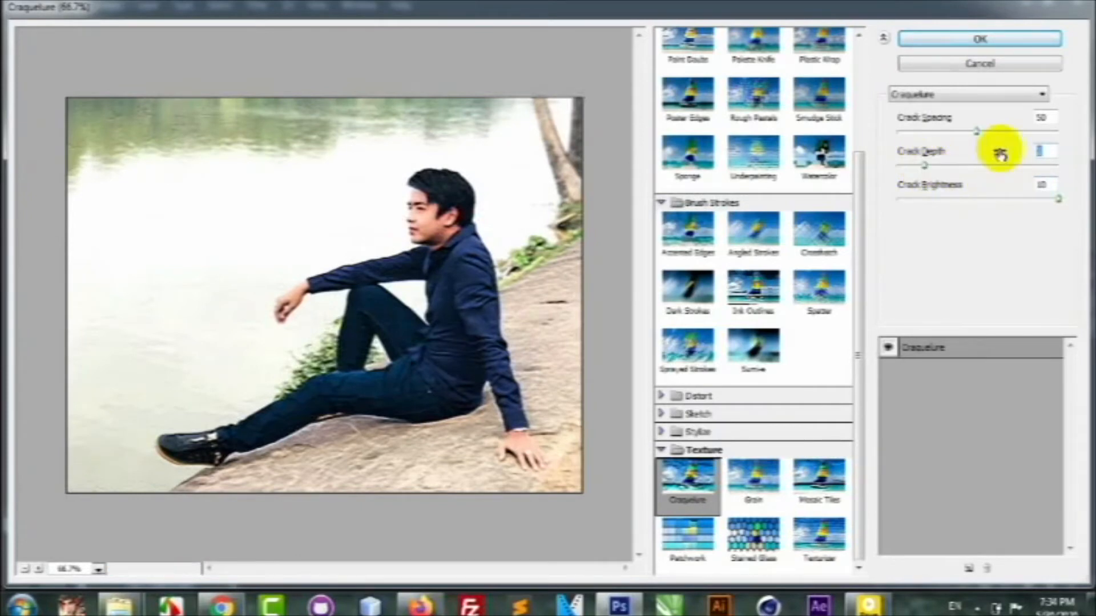
{"action": "left_click_drag", "start_coordinate": [978, 133], "coordinate": [969, 135]}
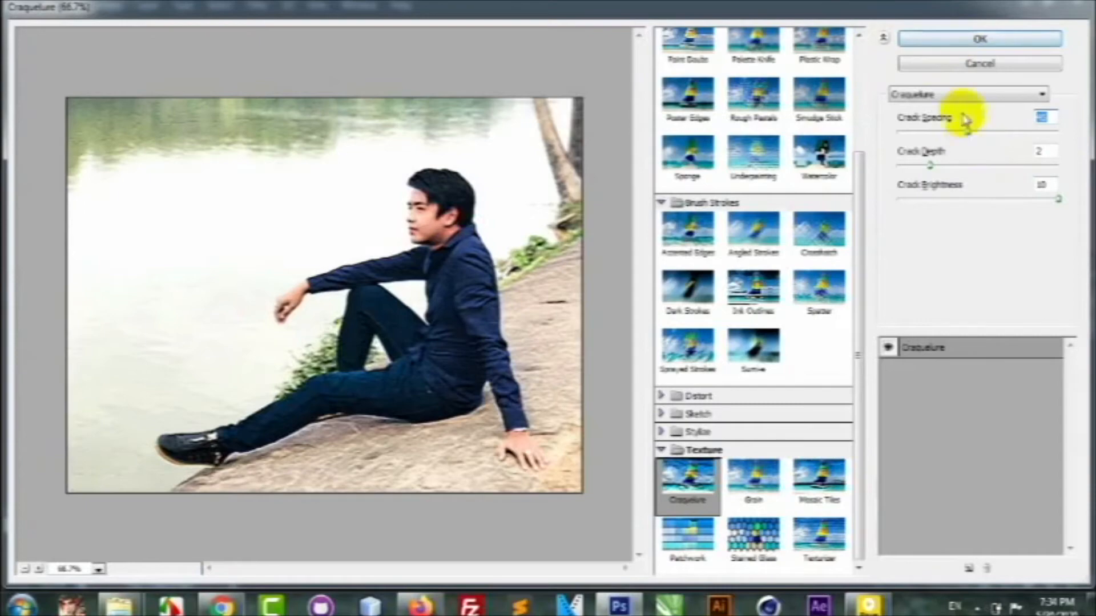
{"action": "left_click", "coordinate": [966, 40]}
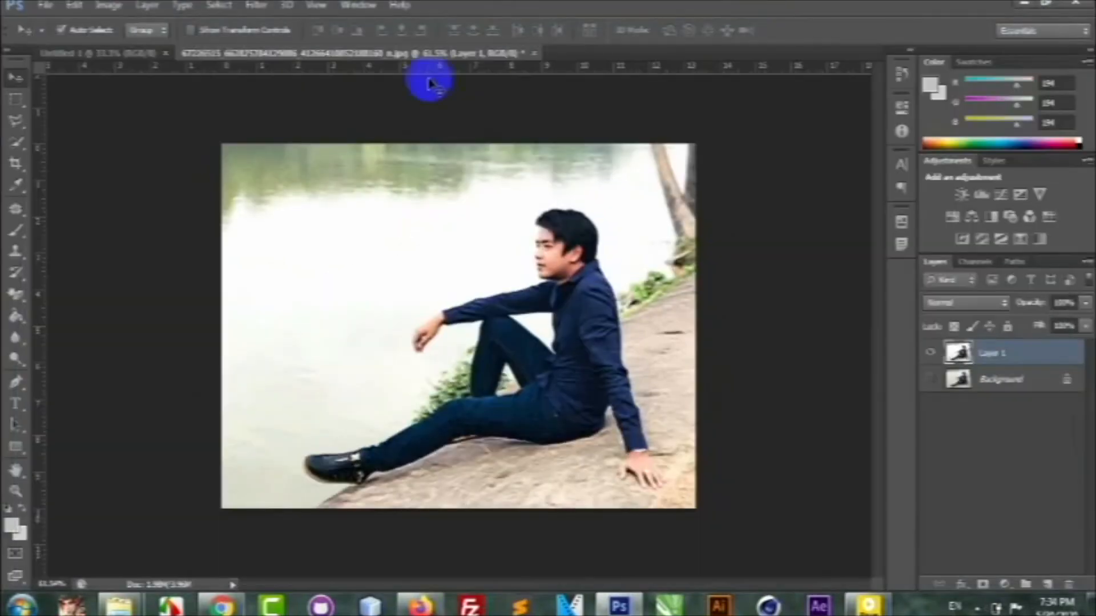
Open the Oil Paint filter for Layer 1 and load its preview of the photo.
{"action": "left_click", "coordinate": [260, 6]}
{"action": "left_click", "coordinate": [268, 7]}
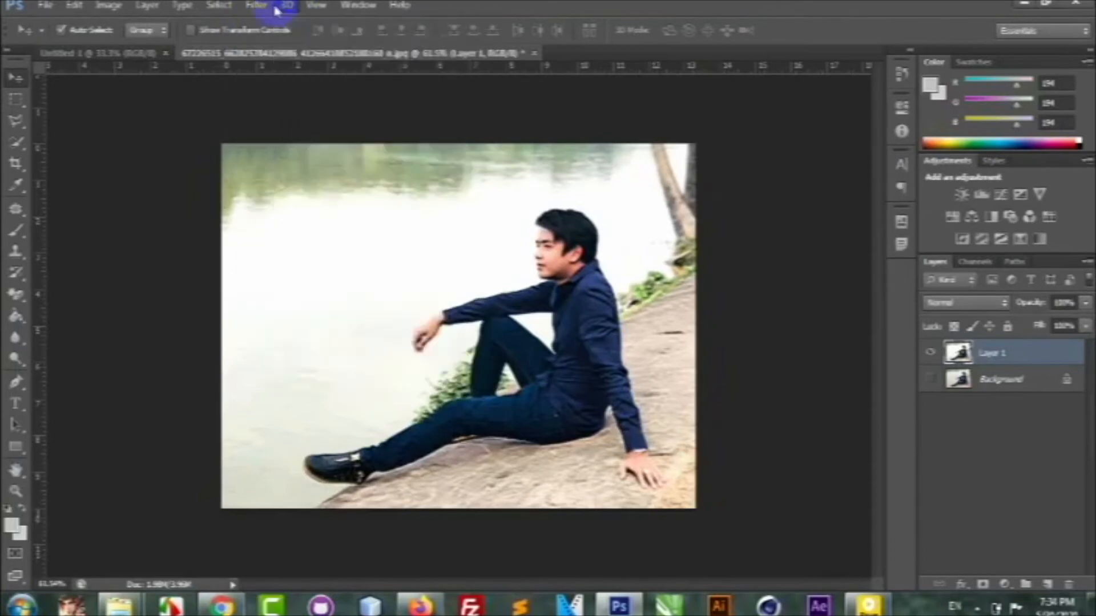
{"action": "left_click", "coordinate": [259, 7]}
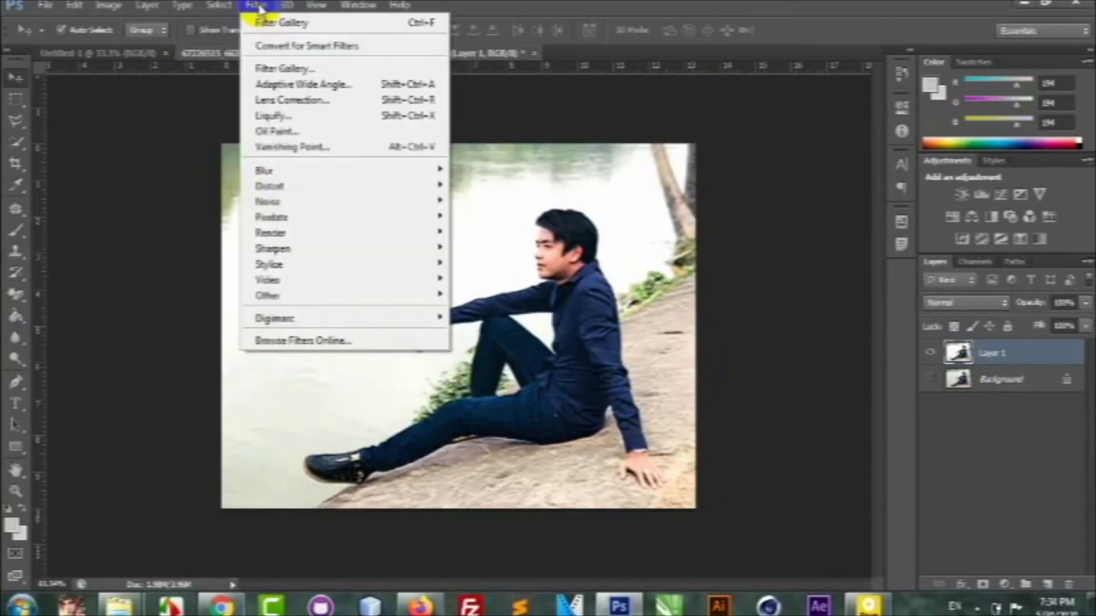
{"action": "left_click", "coordinate": [274, 131]}
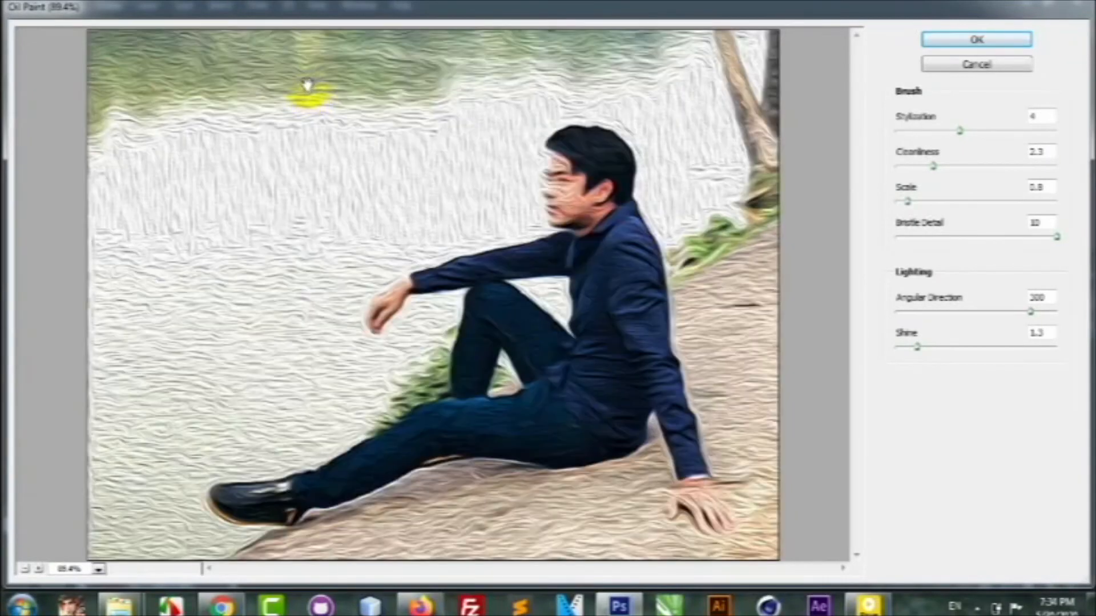
{"action": "left_click", "coordinate": [549, 153]}
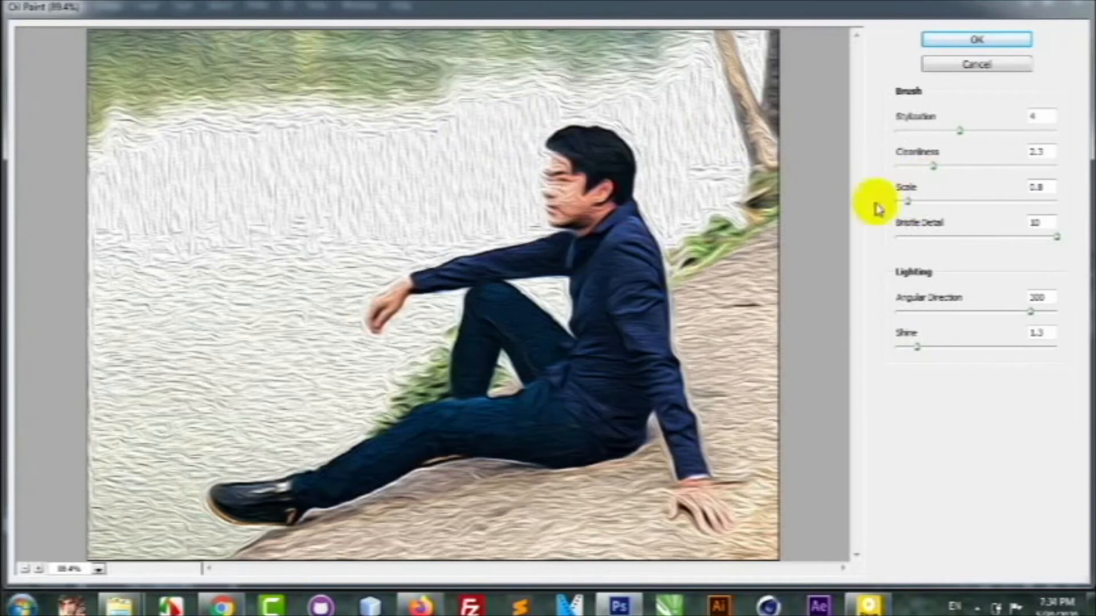
Set the Oil Paint Cleanliness to 1.05 and Shine to 1.75.
{"action": "left_click_drag", "start_coordinate": [934, 165], "coordinate": [913, 166]}
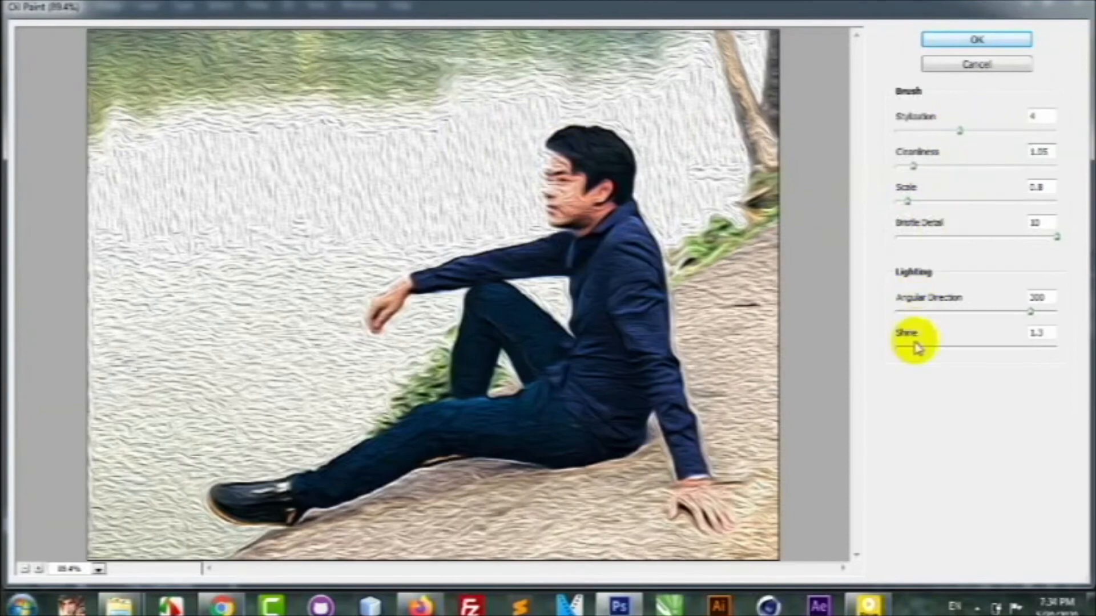
{"action": "left_click_drag", "start_coordinate": [915, 349], "coordinate": [952, 349]}
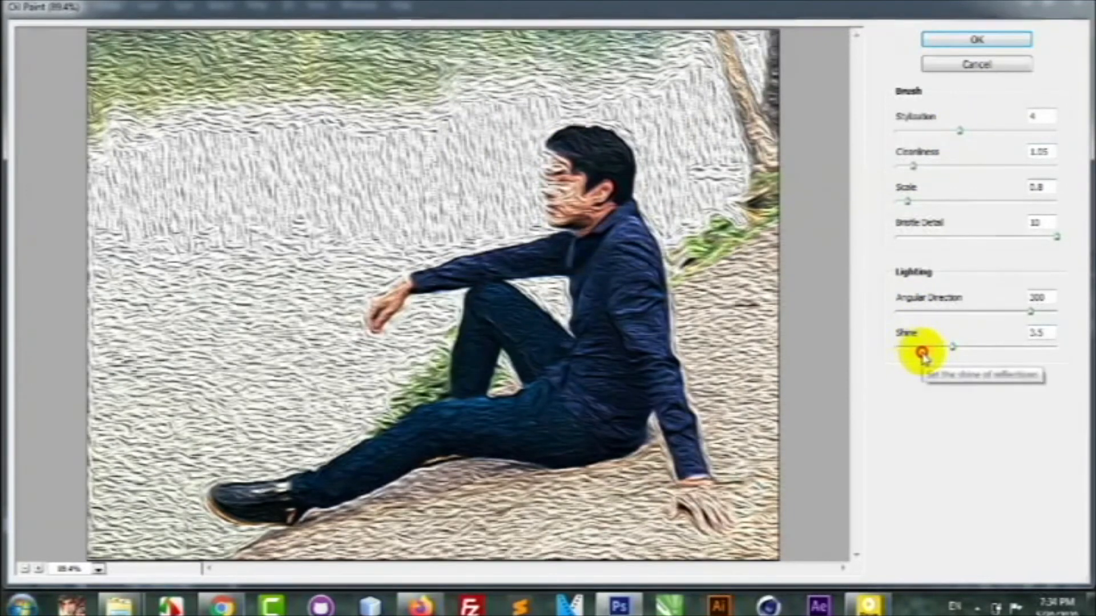
{"action": "left_click", "coordinate": [924, 351]}
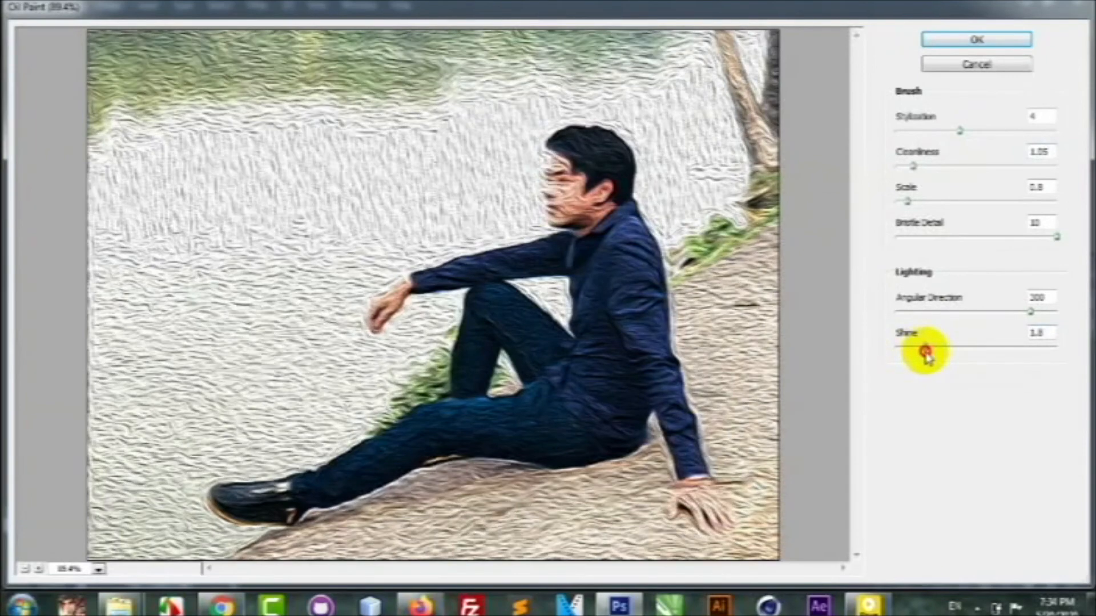
Try an Oil Paint Scale of 2.62, and reduce Stylization to 0.1, Cleanliness to 0 and Scale to 0.1.
{"action": "left_click_drag", "start_coordinate": [909, 202], "coordinate": [938, 206]}
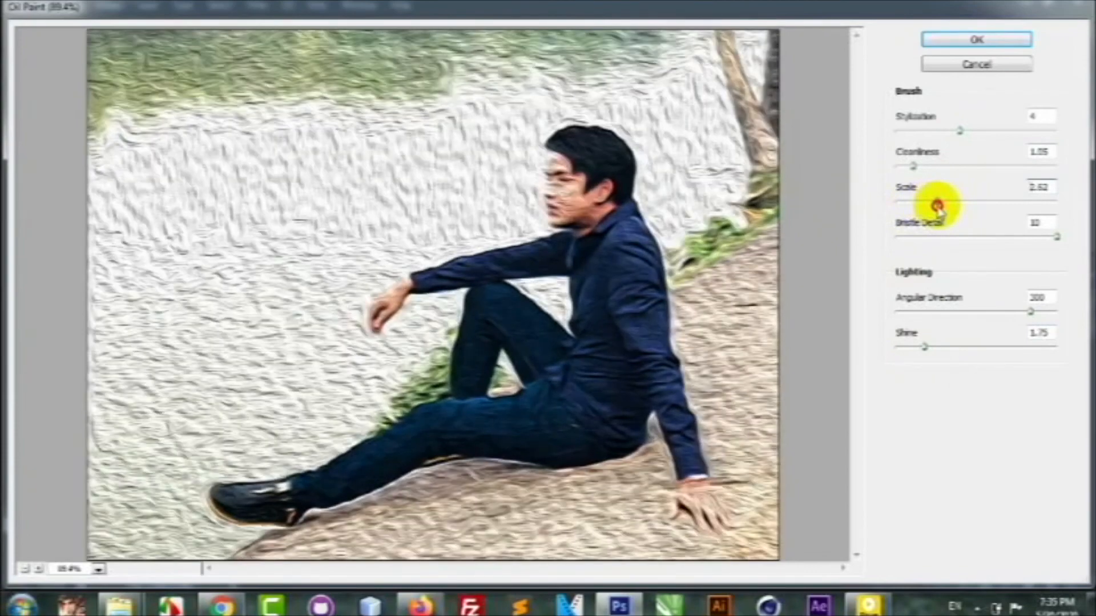
{"action": "left_click_drag", "start_coordinate": [963, 132], "coordinate": [881, 167]}
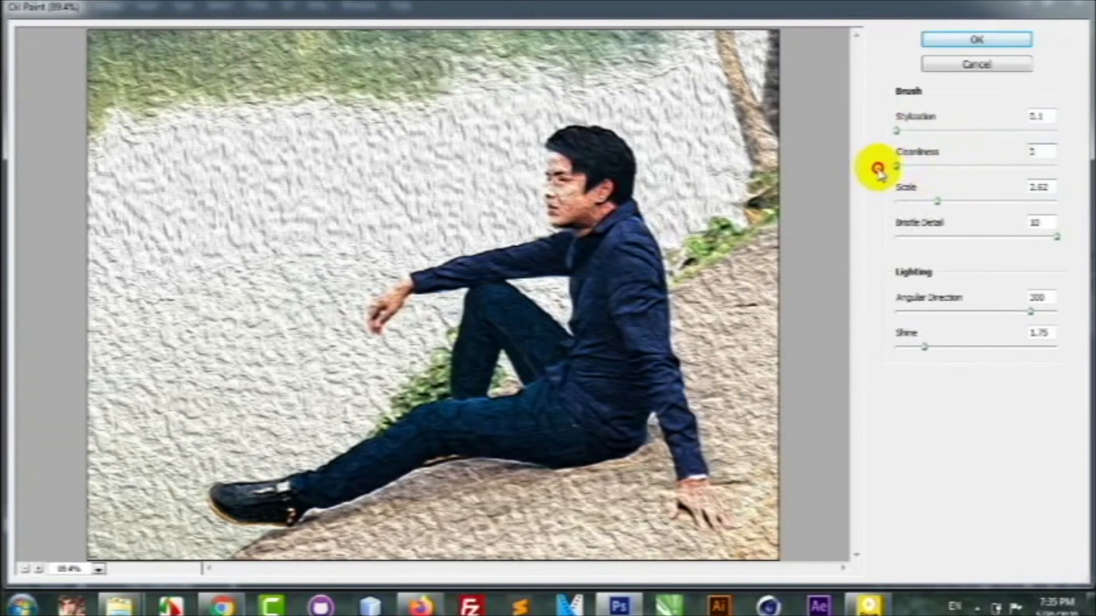
{"action": "left_click_drag", "start_coordinate": [871, 170], "coordinate": [859, 172]}
{"action": "left_click_drag", "start_coordinate": [939, 205], "coordinate": [891, 206]}
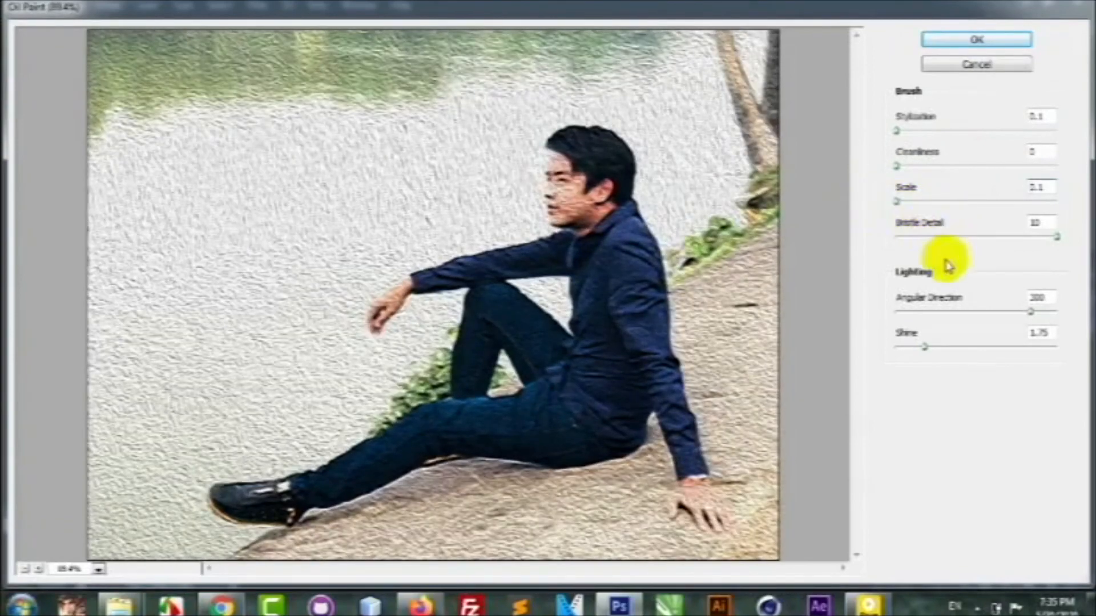
Set Bristle Detail to 5.6 and Angular Direction to 176.4, and apply the Oil Paint filter.
{"action": "left_click_drag", "start_coordinate": [1057, 237], "coordinate": [983, 247]}
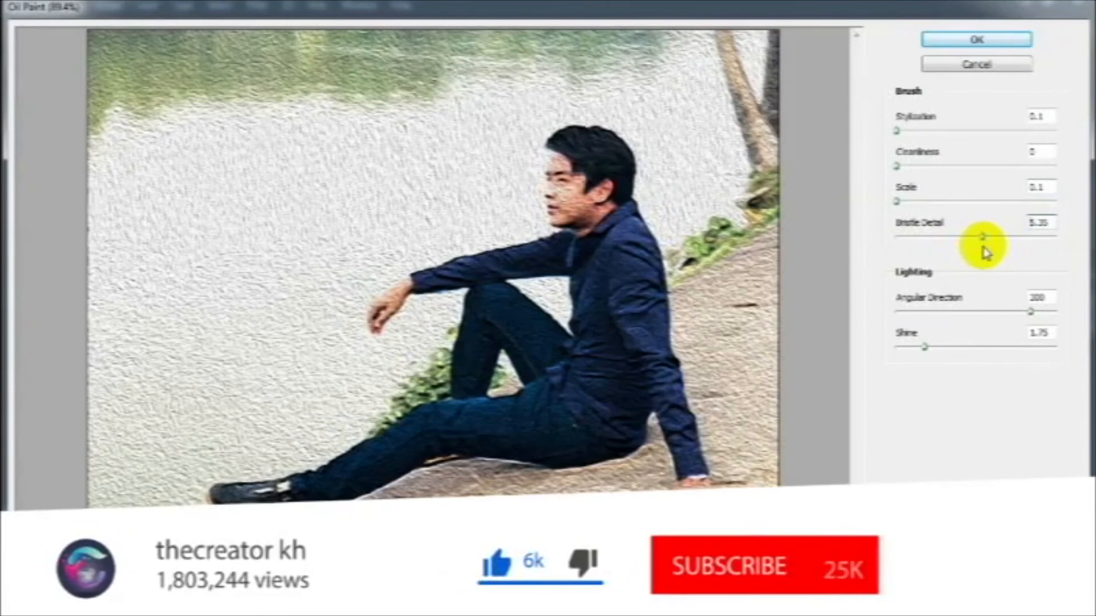
{"action": "left_click_drag", "start_coordinate": [981, 239], "coordinate": [986, 241]}
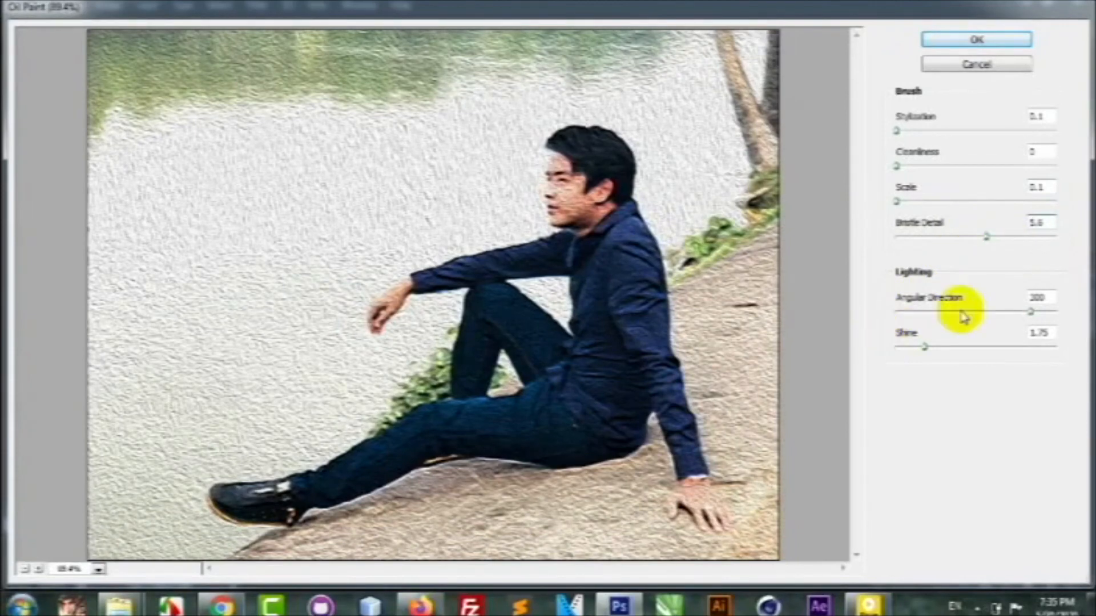
{"action": "left_click_drag", "start_coordinate": [1033, 313], "coordinate": [961, 319]}
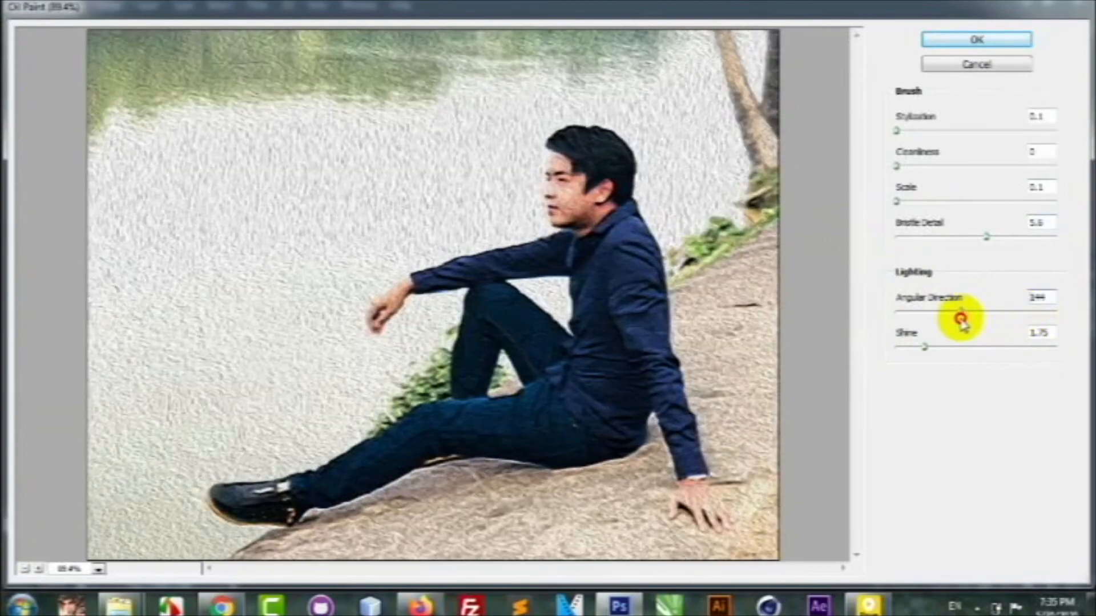
{"action": "left_click", "coordinate": [961, 319]}
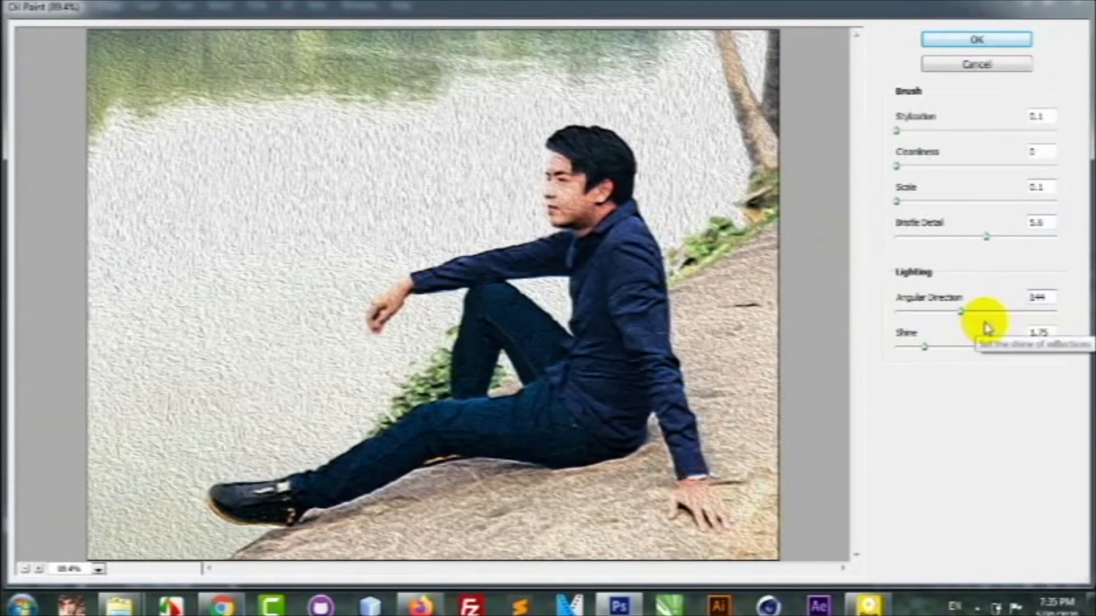
{"action": "left_click_drag", "start_coordinate": [964, 311], "coordinate": [975, 316]}
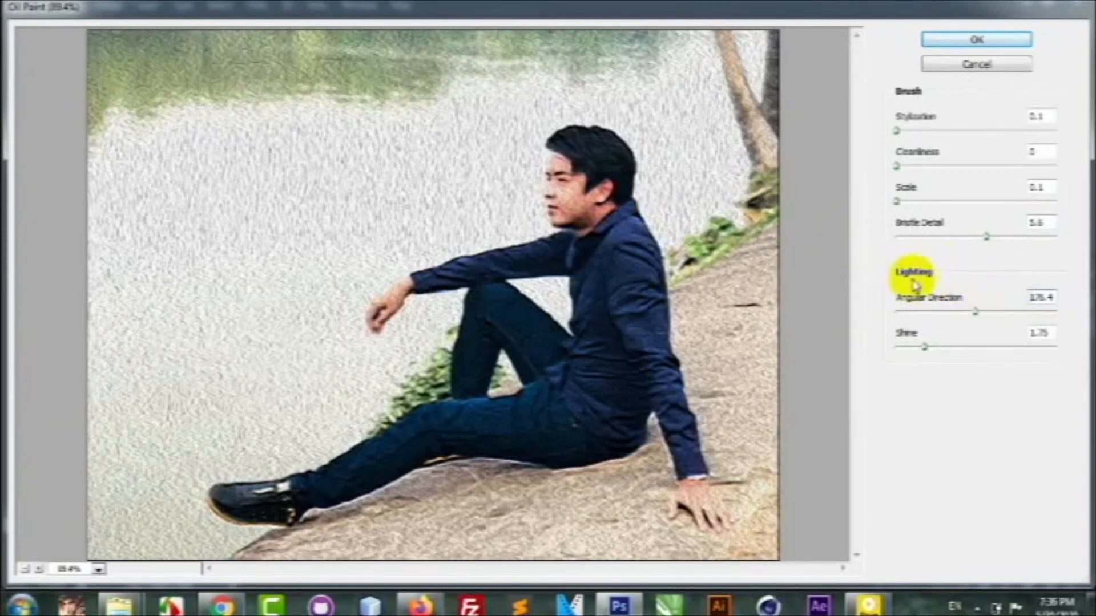
{"action": "left_click", "coordinate": [963, 40]}
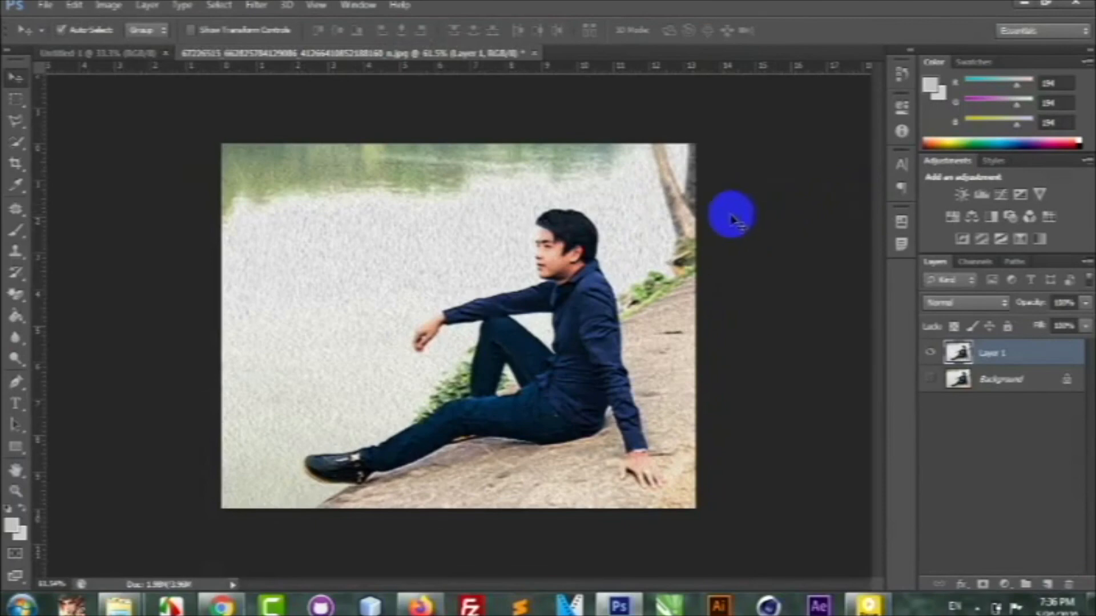
Toggle Layer 1's visibility to compare the oil-painted version with the original photo, leaving the layer shown.
{"action": "left_click", "coordinate": [931, 355]}
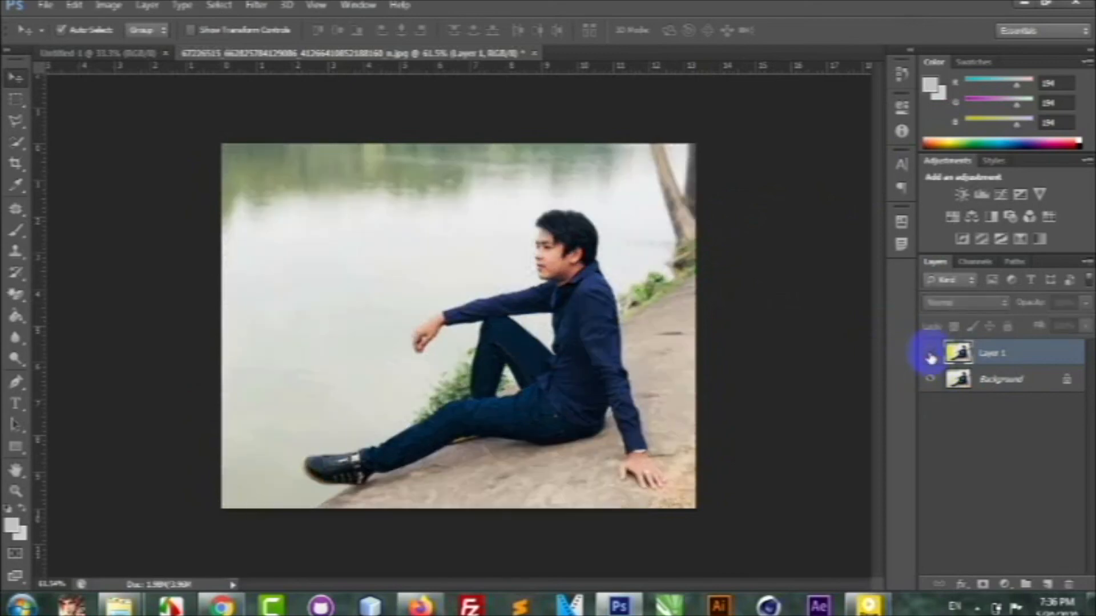
{"action": "left_click", "coordinate": [930, 355]}
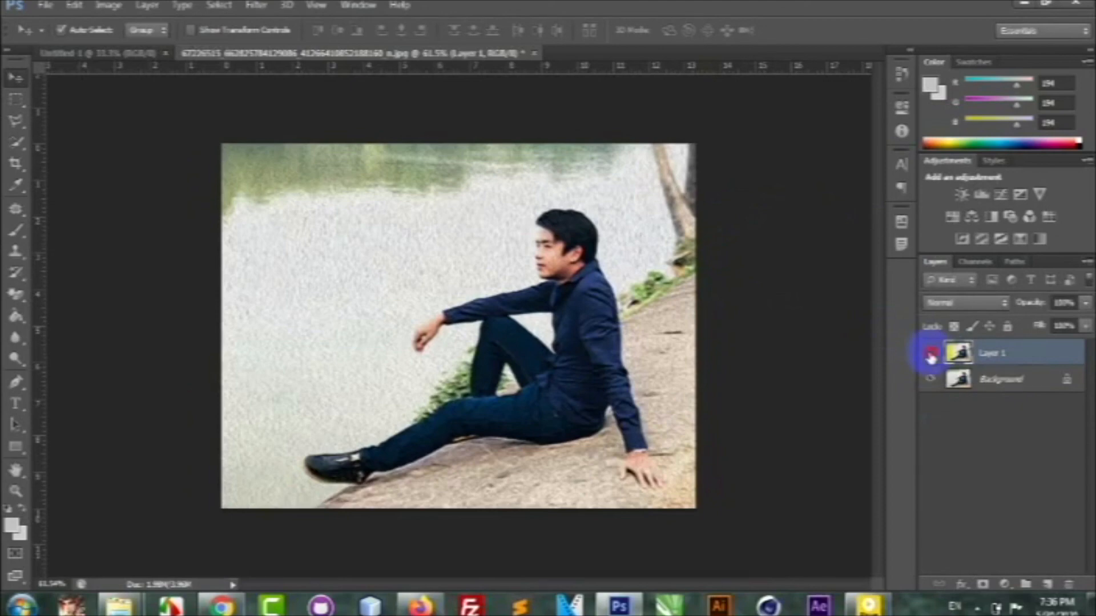
{"action": "left_click", "coordinate": [931, 355]}
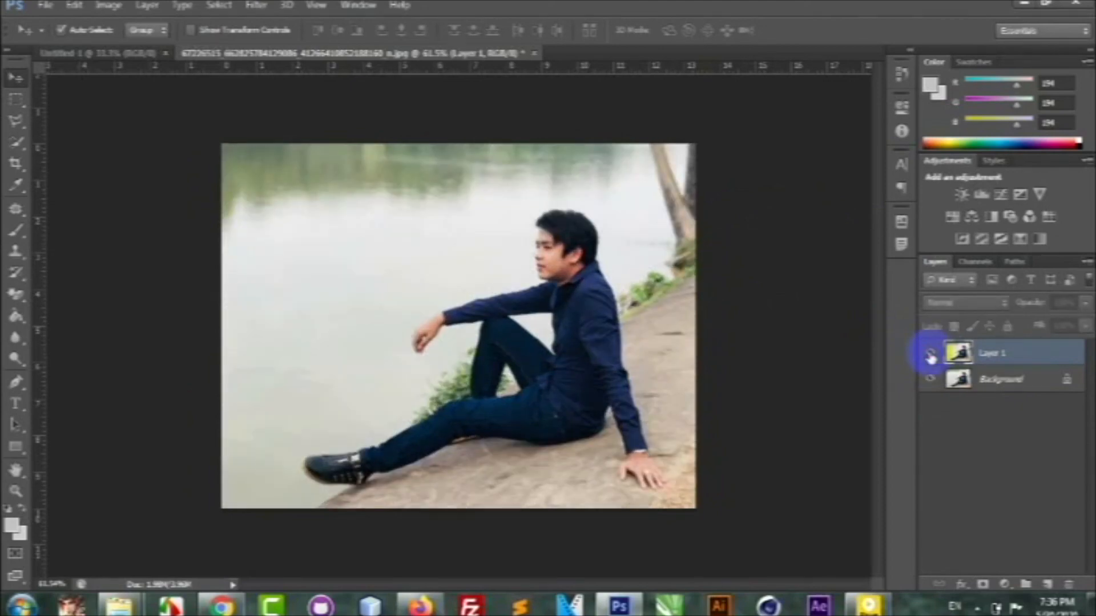
{"action": "left_click", "coordinate": [930, 355]}
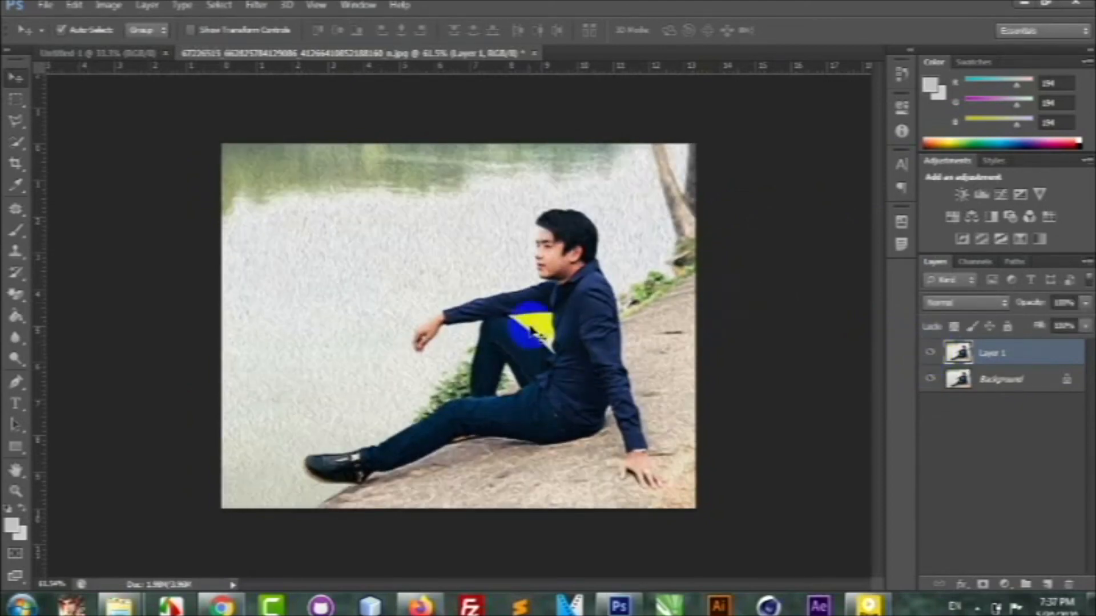
{"action": "scroll", "coordinate": [503, 322], "scroll_direction": "down", "scroll_amount": 1}
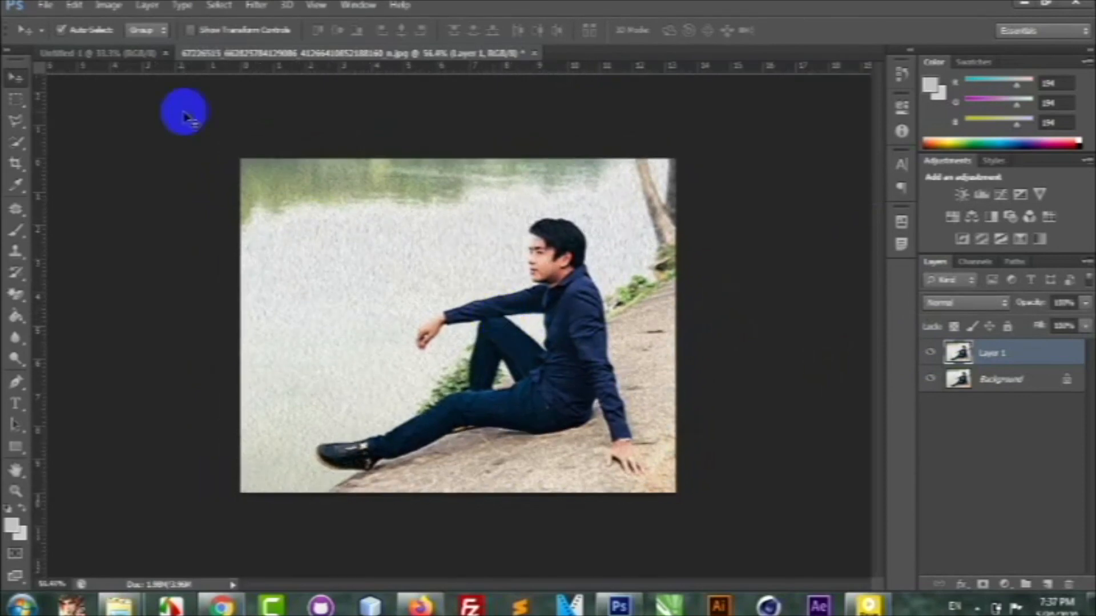
{"action": "scroll", "coordinate": [449, 297], "scroll_direction": "up", "scroll_amount": 1}
{"action": "scroll", "coordinate": [450, 297], "scroll_direction": "down", "scroll_amount": 2}
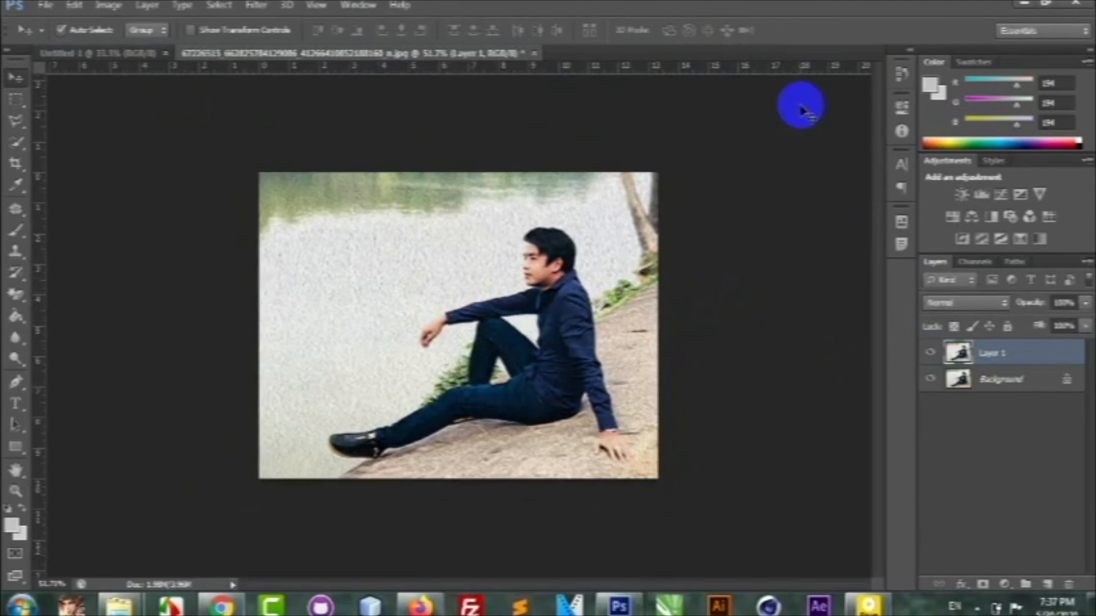